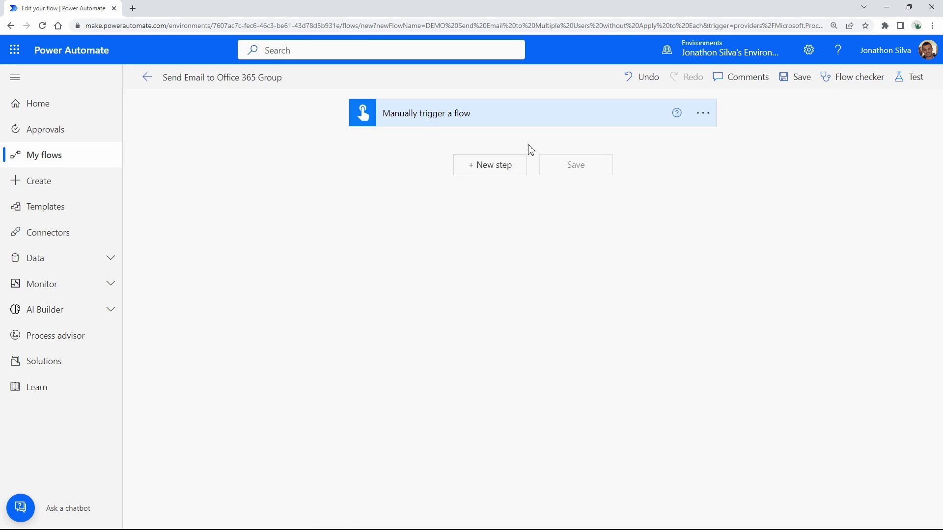
Add an Office 365 Groups List group members action for the Power Platform Training Team group.
left_click(476, 171)
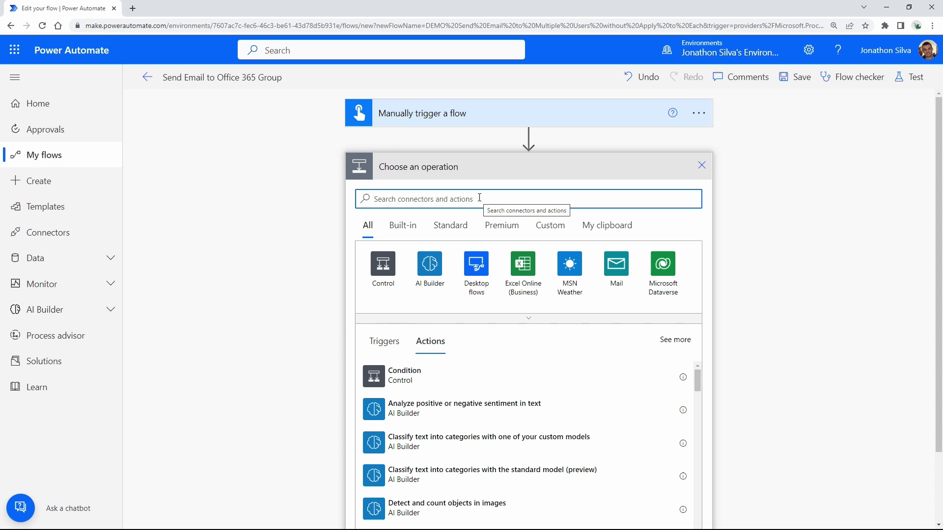
type("groups")
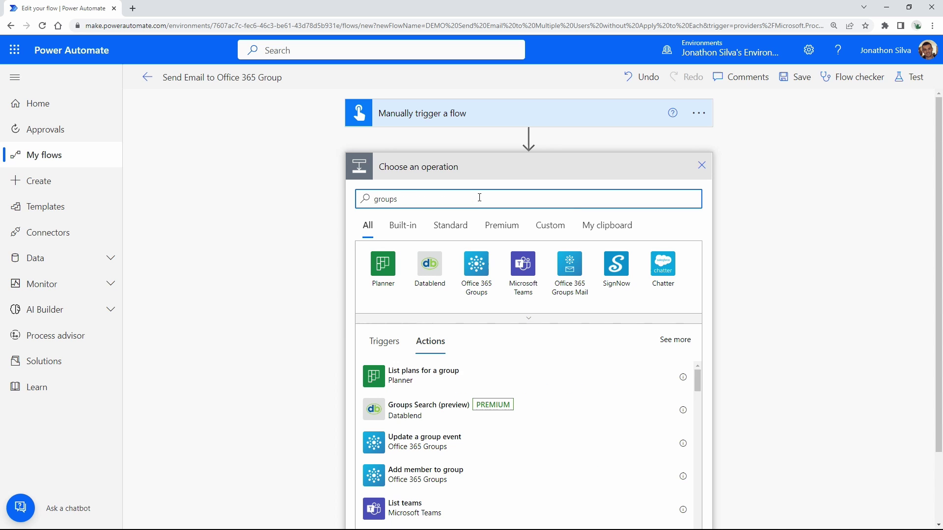
left_click(477, 277)
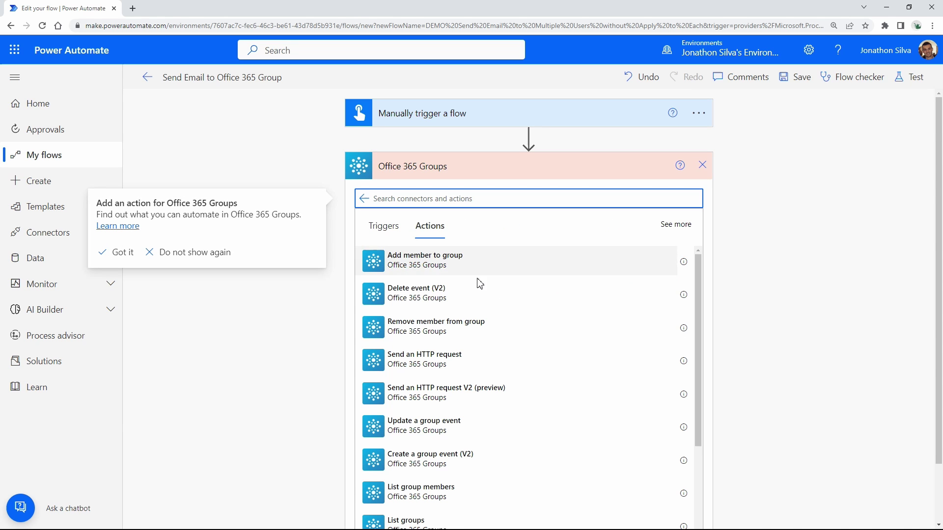
scroll(475, 313, "down", 3)
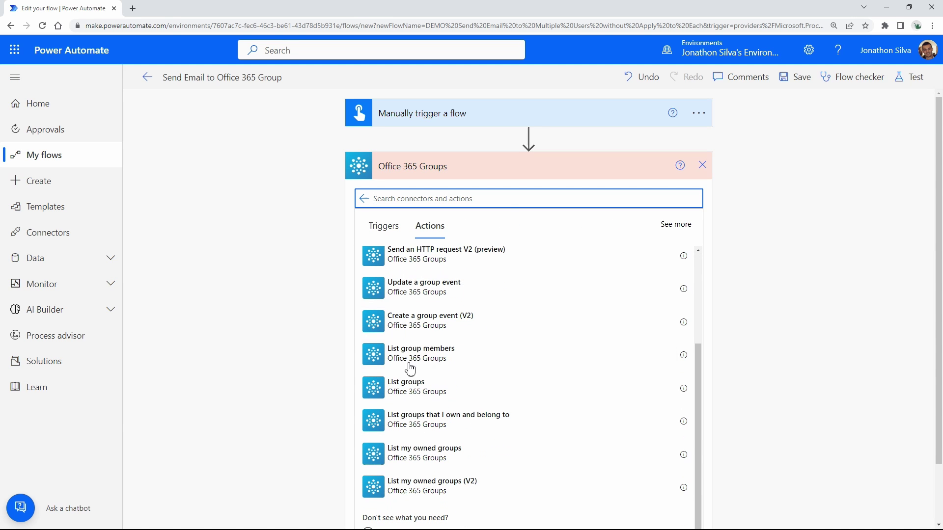
left_click(480, 360)
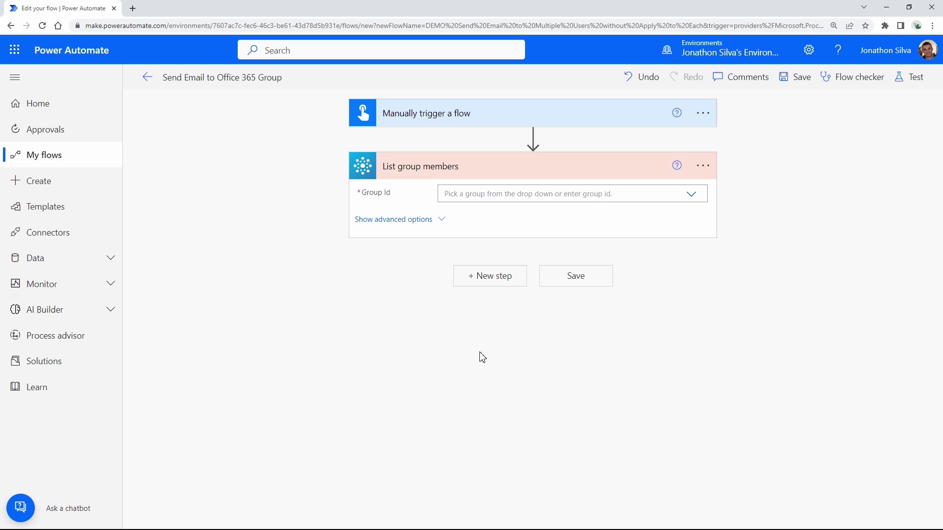
left_click(695, 197)
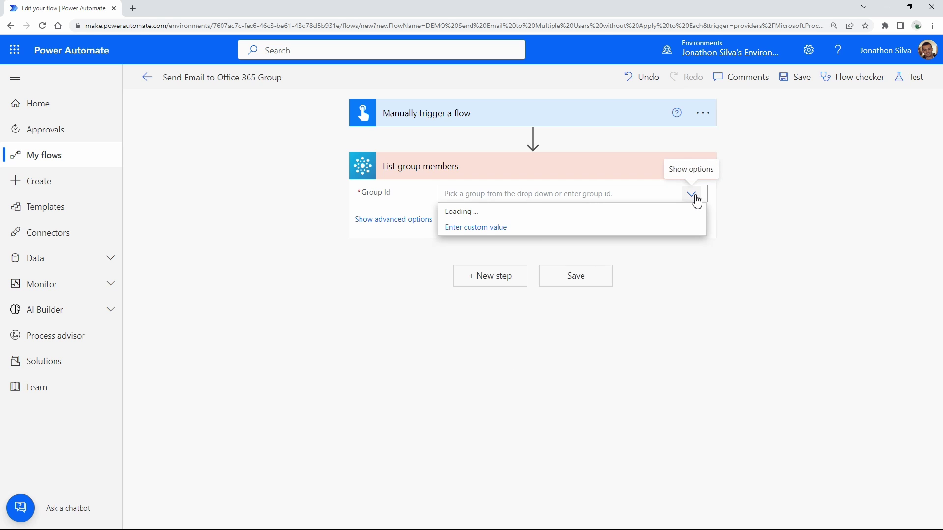
left_click(500, 313)
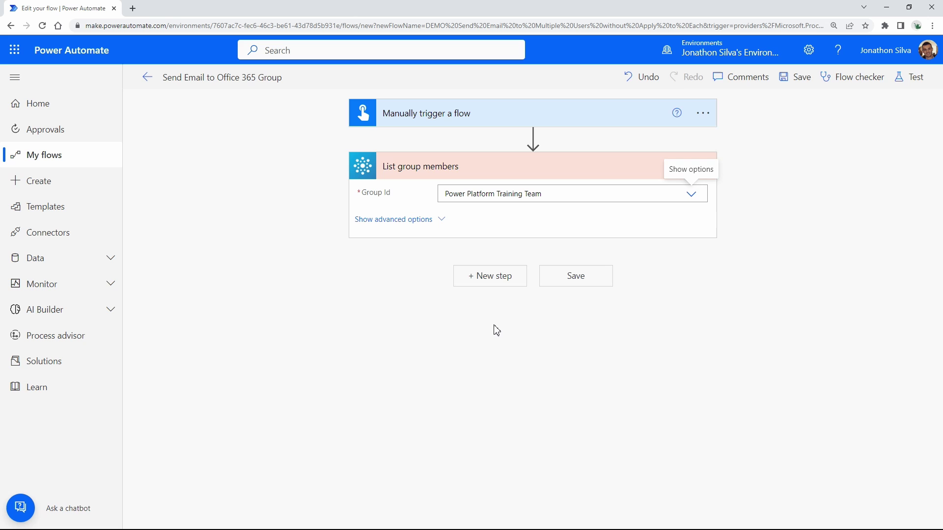
Add Send an email (V2) with To set to each member's Mail, auto-wrapped in Apply to each.
left_click(484, 289)
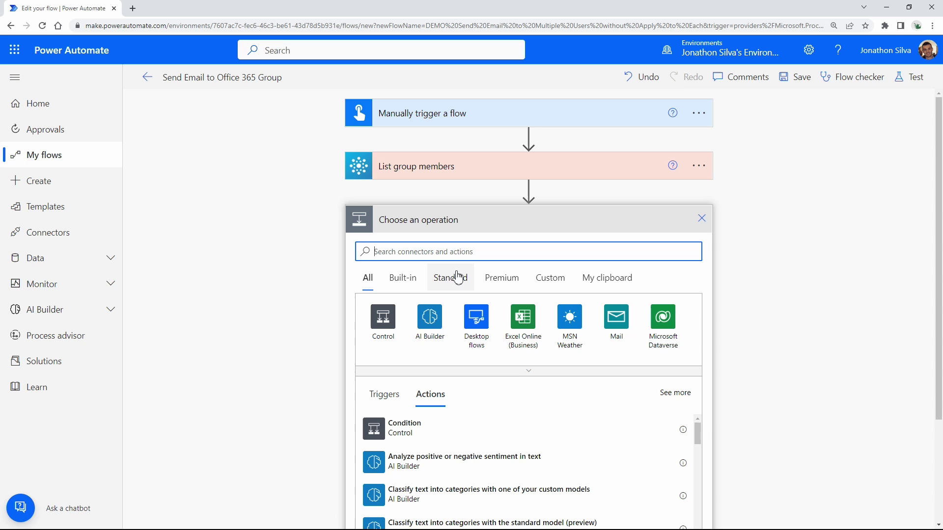
type("send")
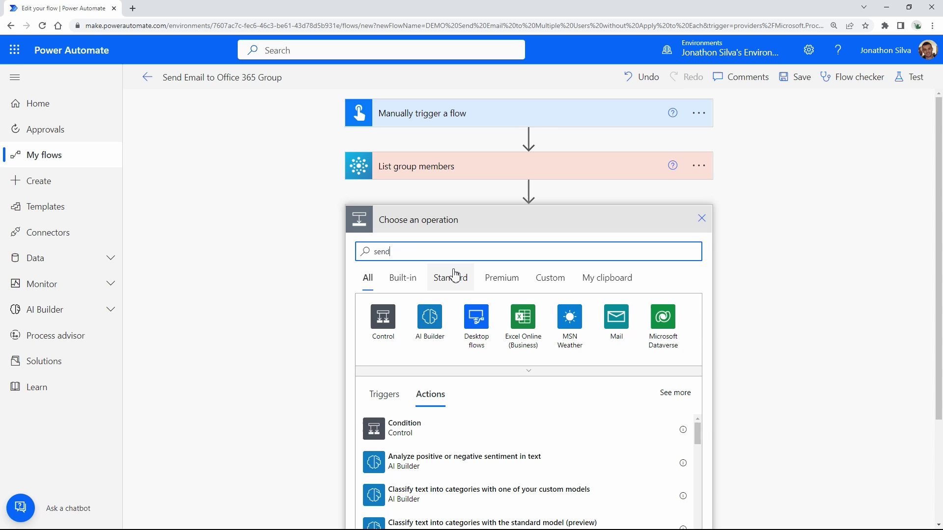
type(" an email")
left_click(426, 476)
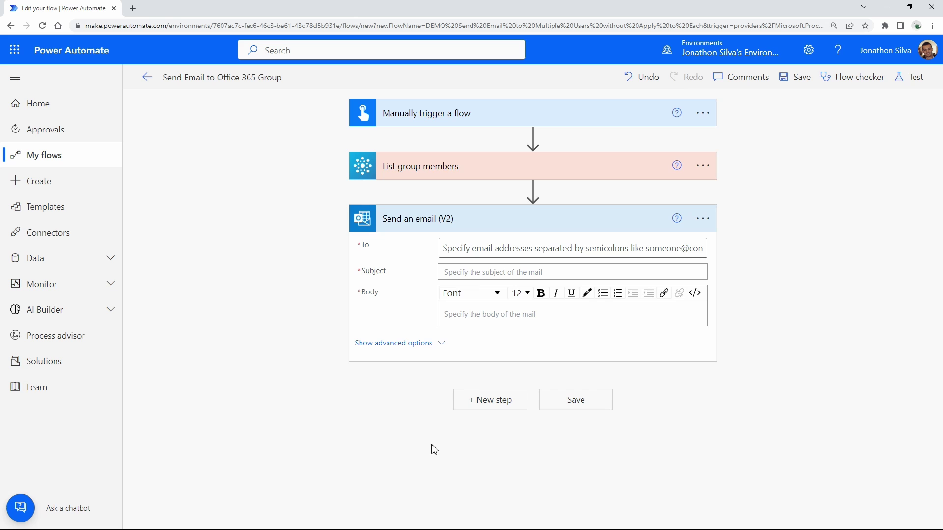
left_click(481, 248)
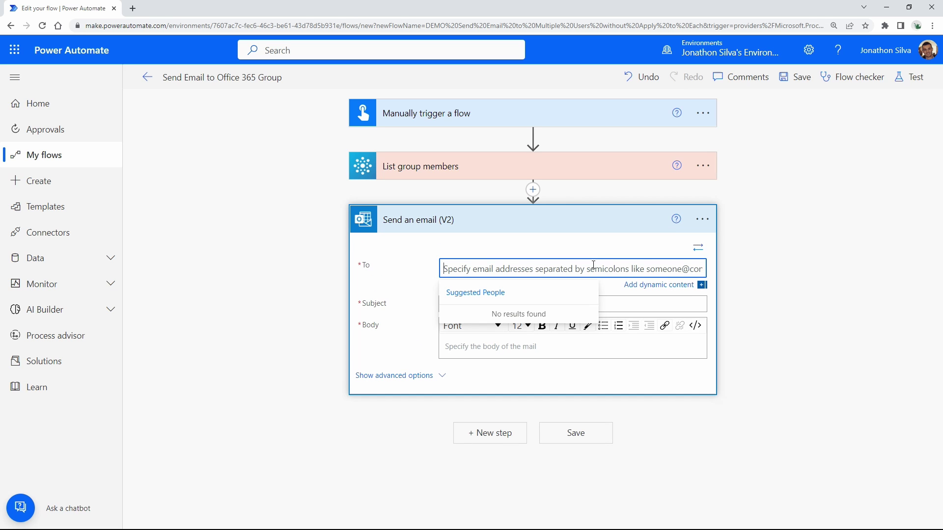
left_click(661, 285)
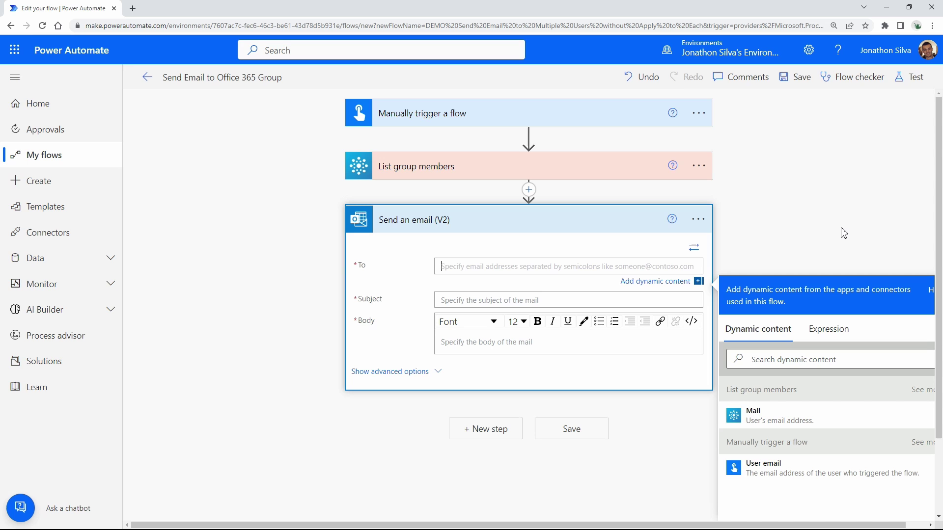
left_click(776, 425)
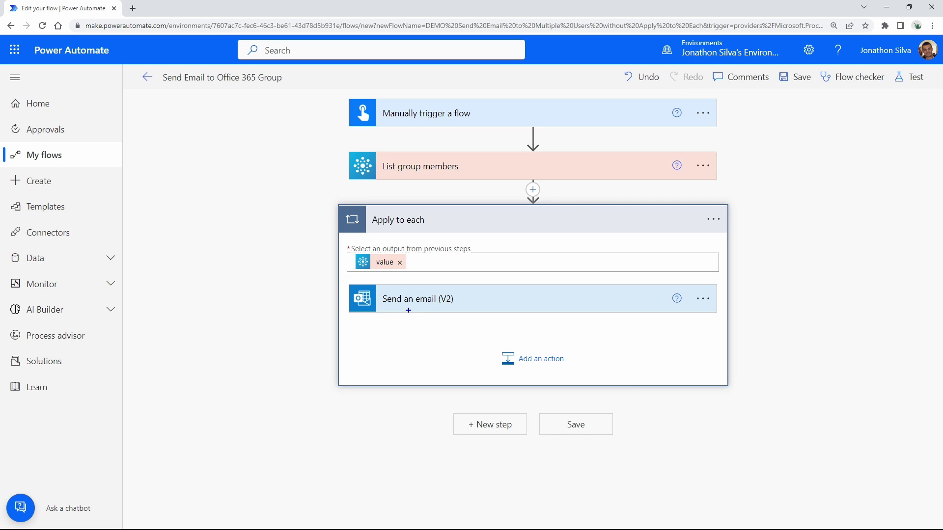
mouse_move(341, 241)
left_mouse_down()
mouse_move(469, 277)
mouse_move(467, 263)
mouse_move(506, 263)
left_mouse_up()
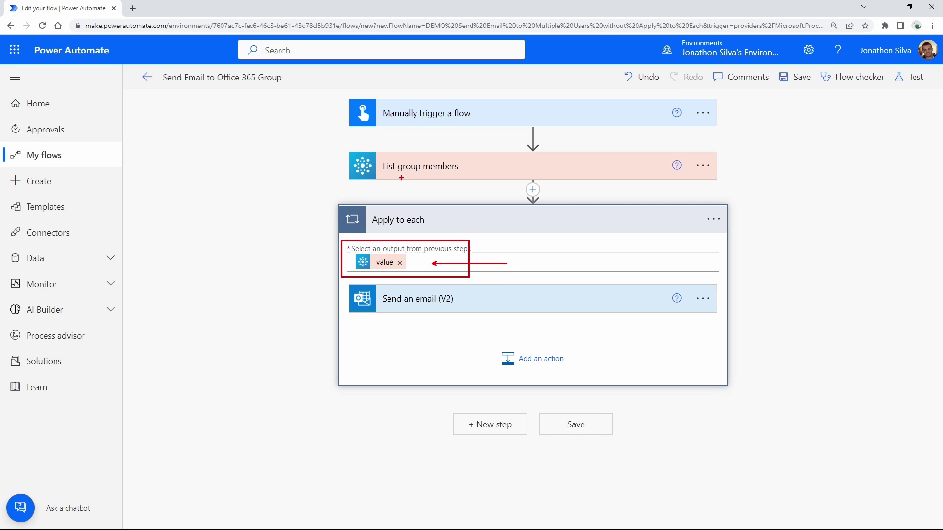
left_click_drag(380, 174, 458, 174)
key("Escape")
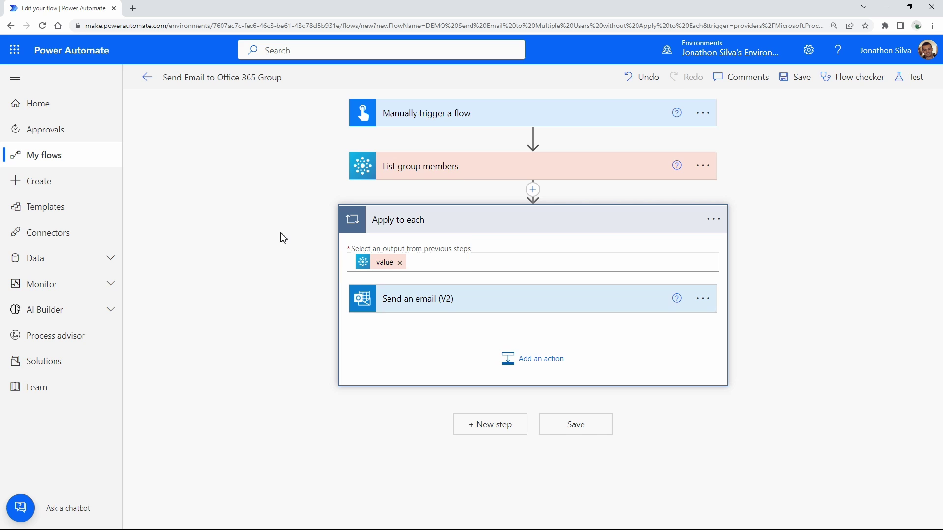
Delete the Apply to each loop and its email step, confirming with OK.
left_click(718, 220)
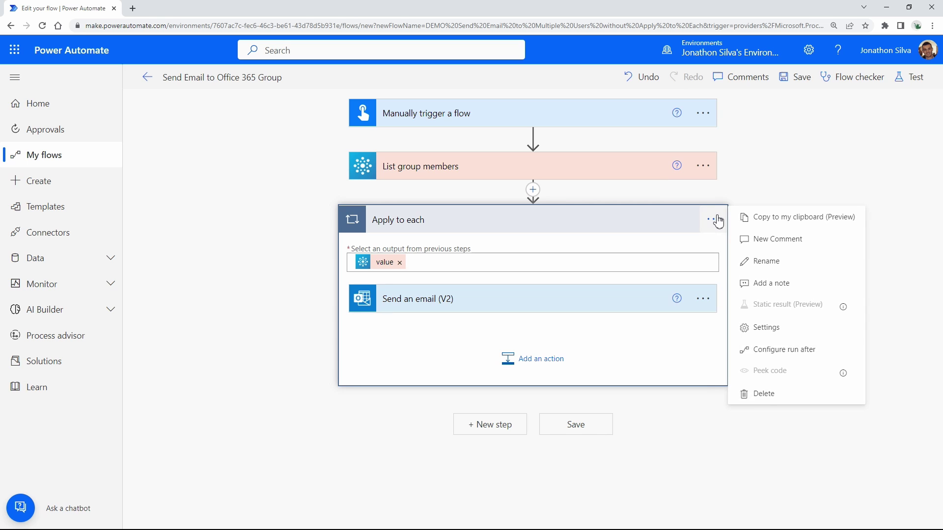
left_click(773, 398)
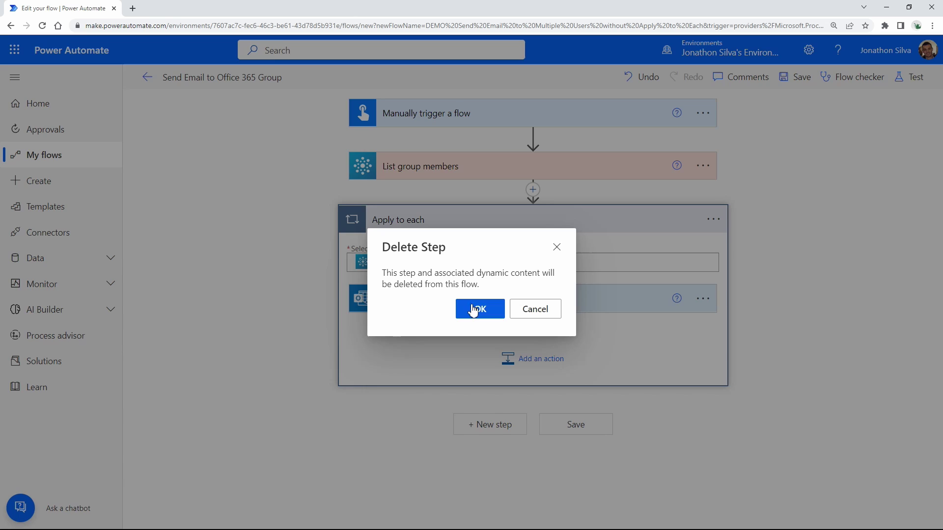
left_click(473, 309)
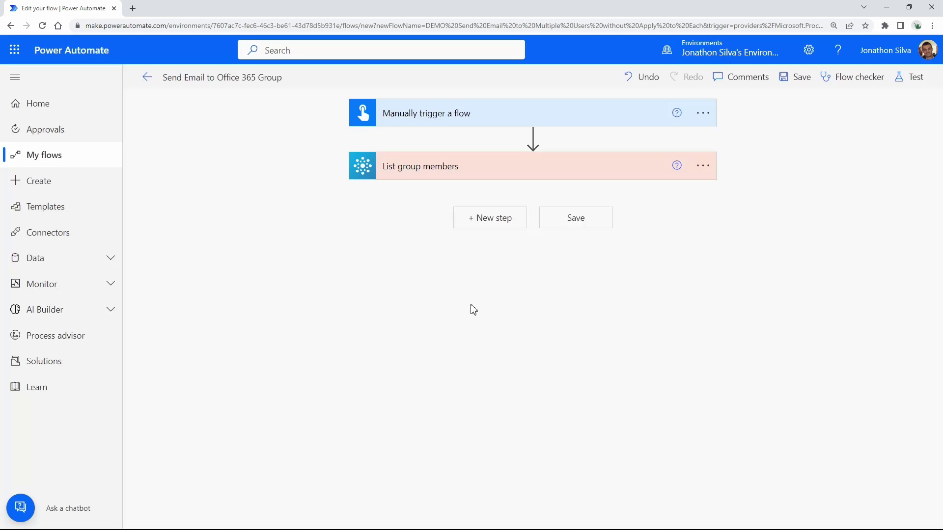
Add a Select data operation after List group members.
left_click(495, 227)
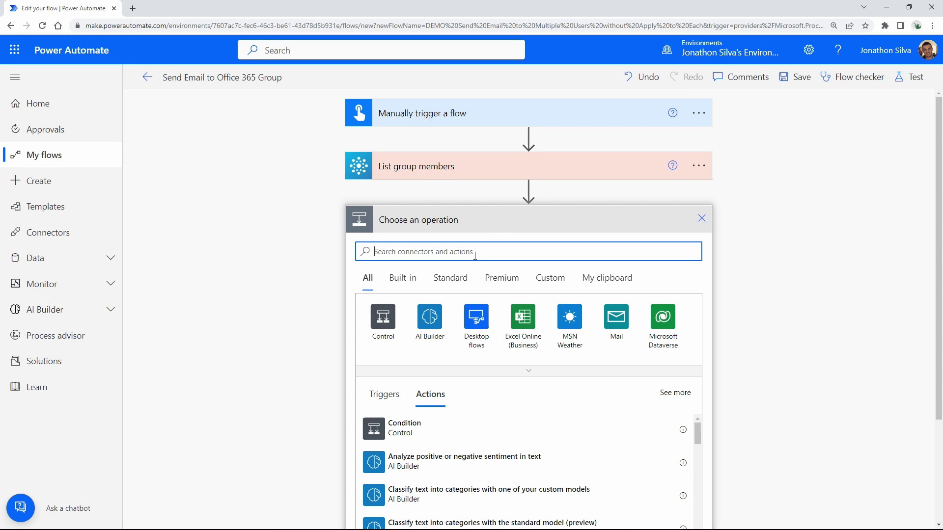
type("select")
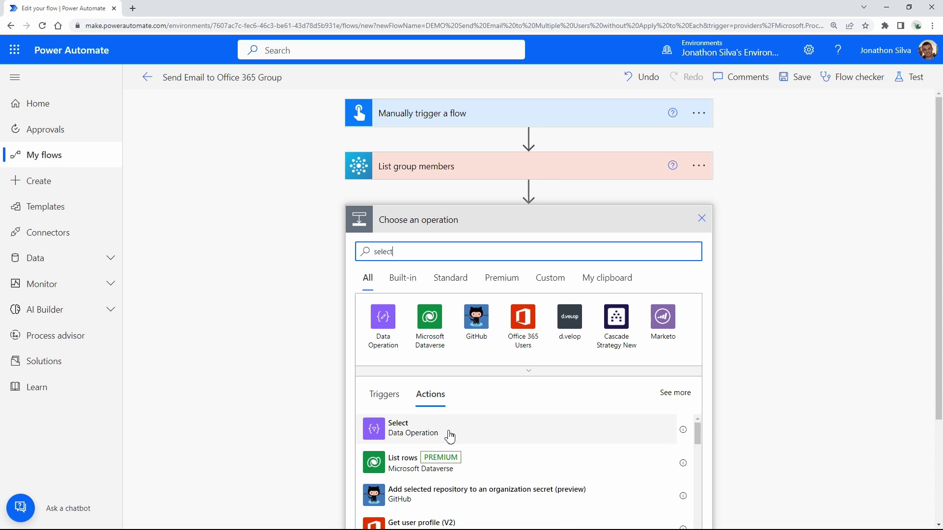
left_click(449, 434)
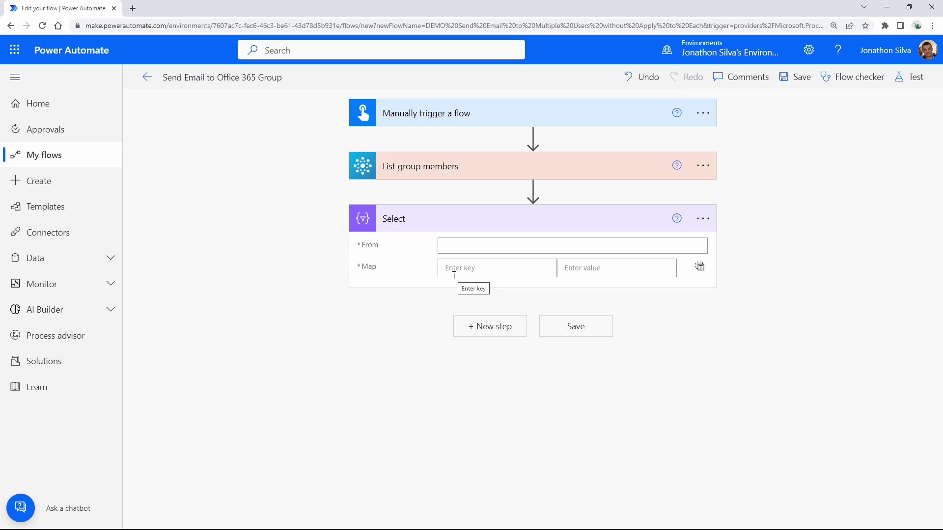
Set Select's From to value, map each item to Mail in text mode, and save the flow.
left_click(516, 249)
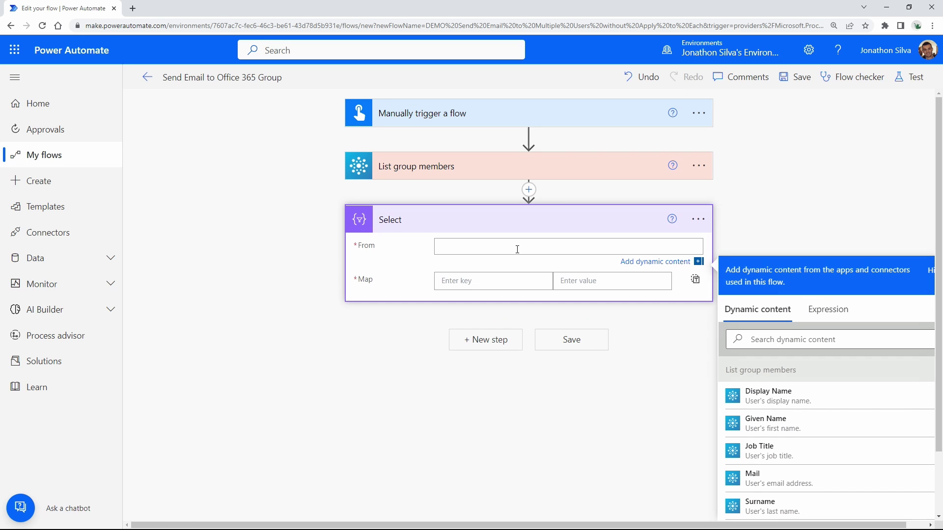
scroll(792, 430, "down", 5)
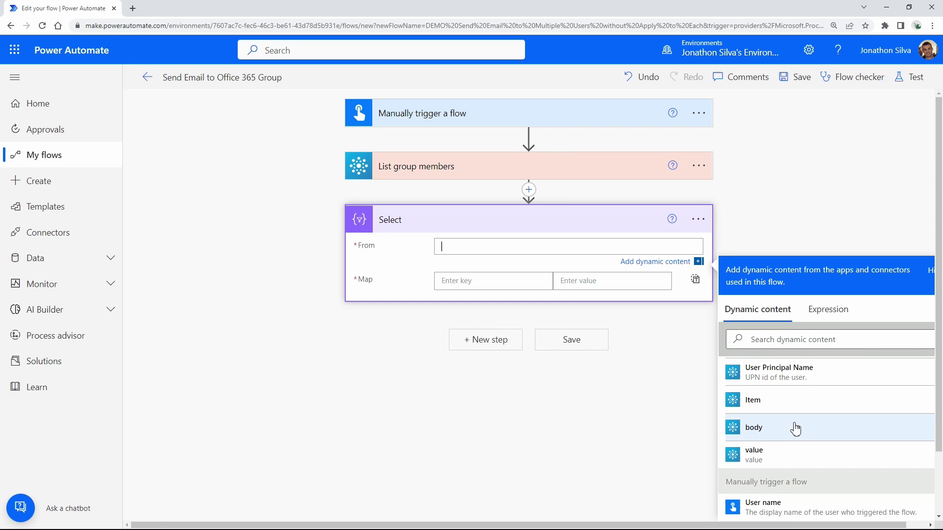
scroll(795, 429, "down", 1)
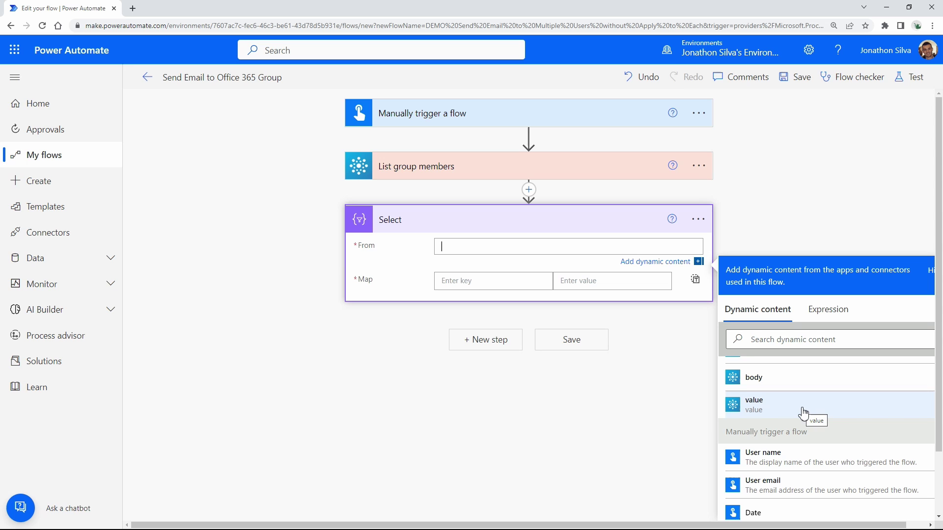
left_click(803, 414)
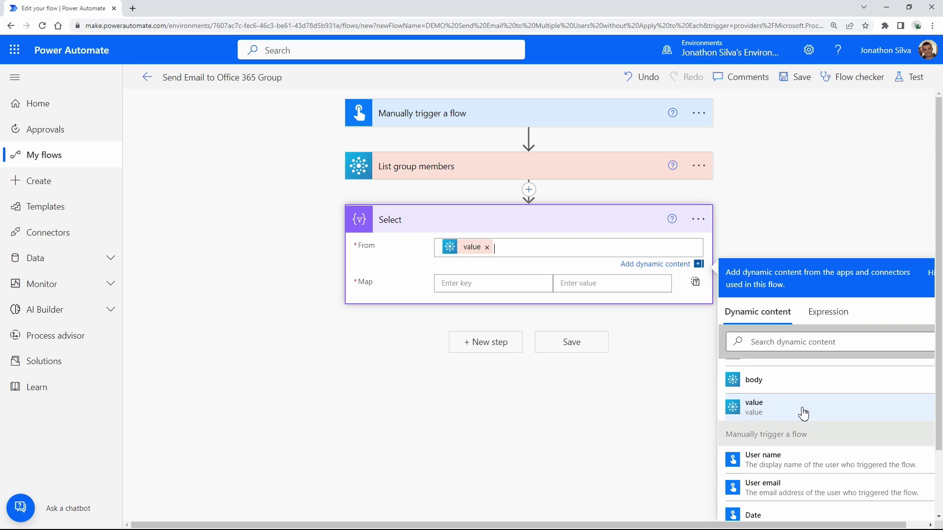
left_click(696, 284)
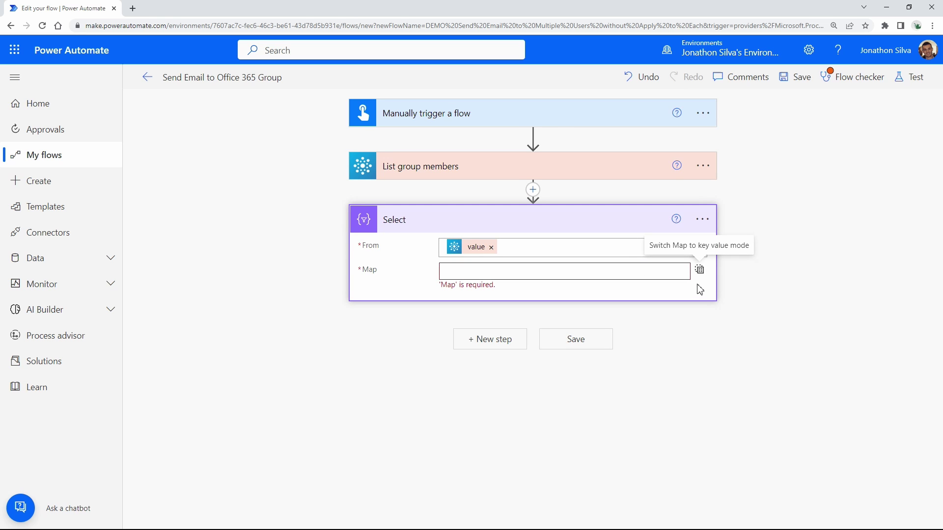
left_click(637, 273)
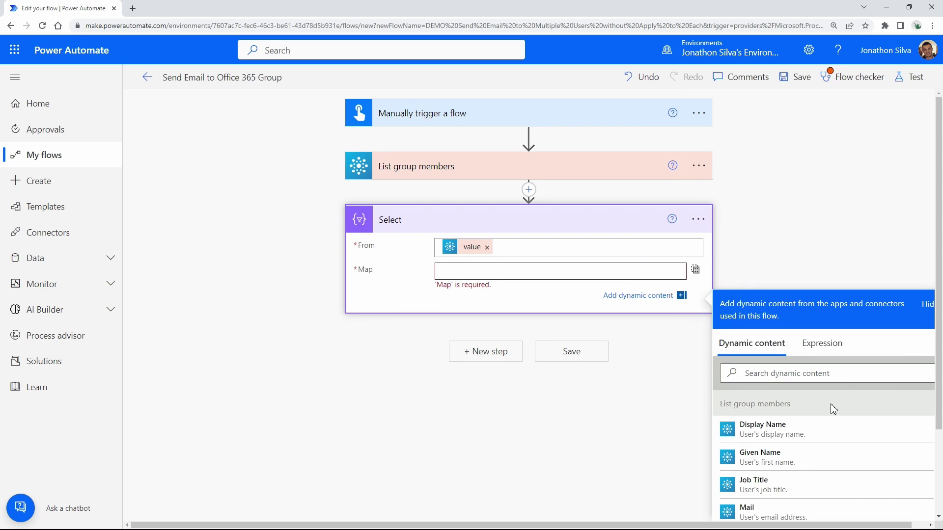
scroll(766, 486, "down", 4)
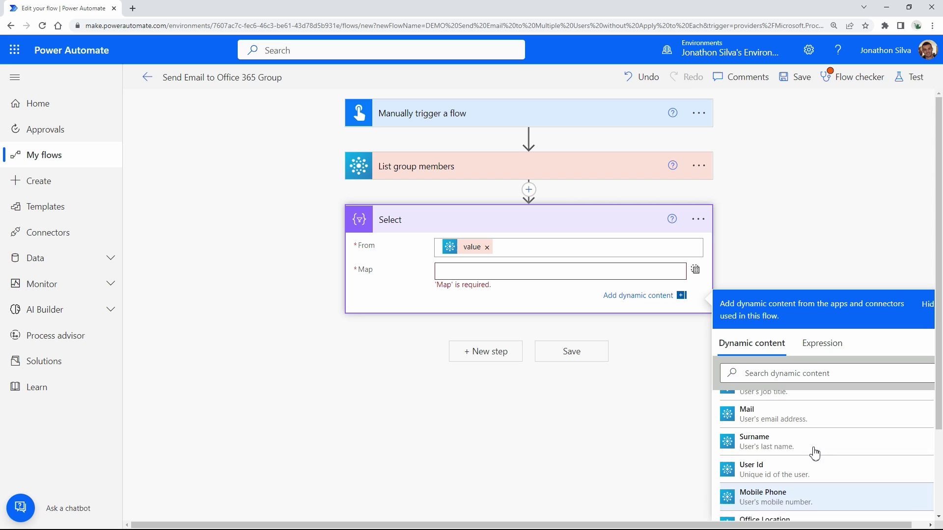
left_click(819, 422)
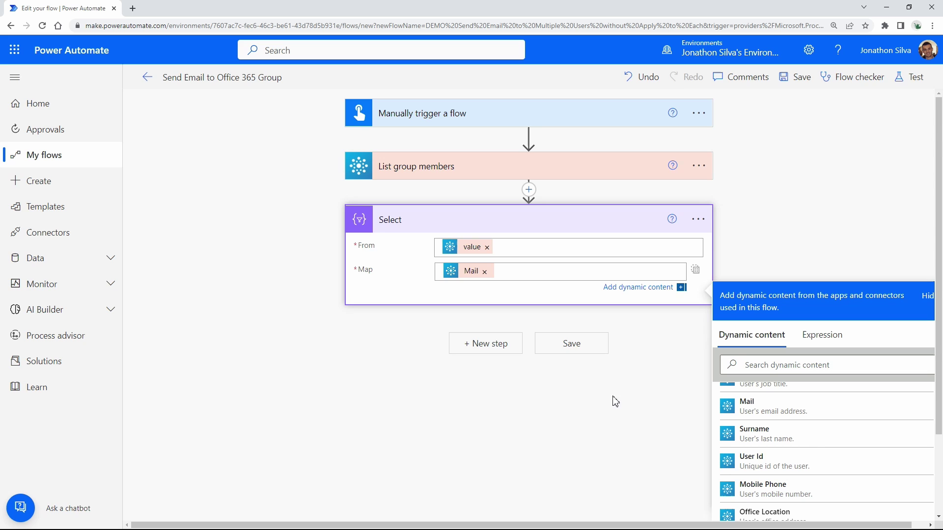
left_click(559, 350)
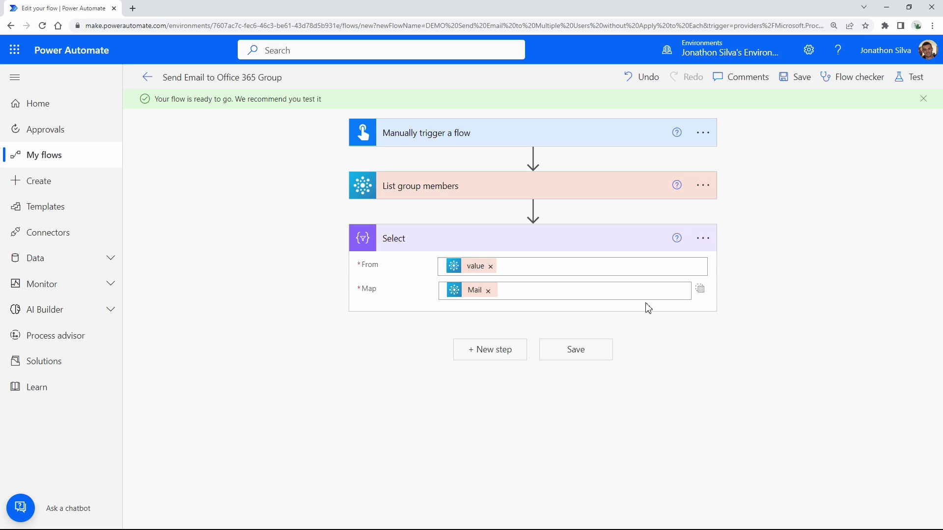
Run a manual test of the flow.
left_click(909, 76)
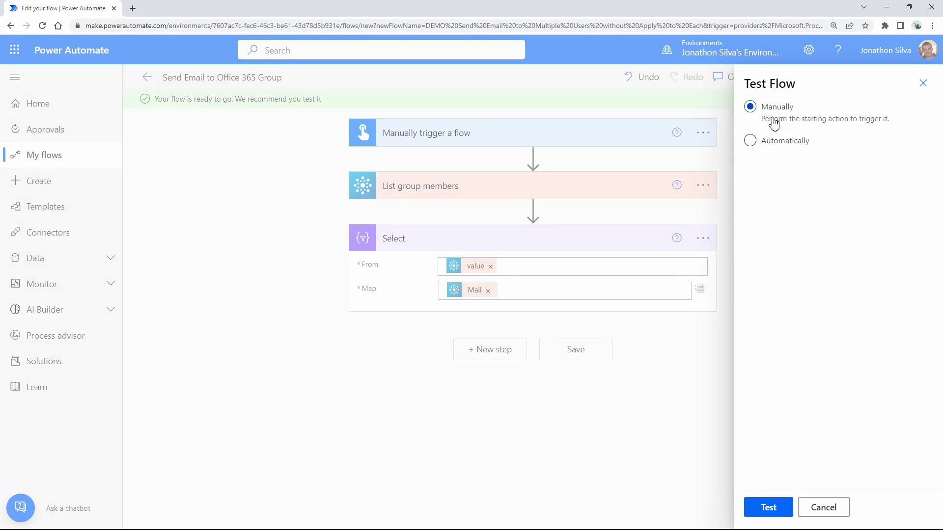
left_click(768, 508)
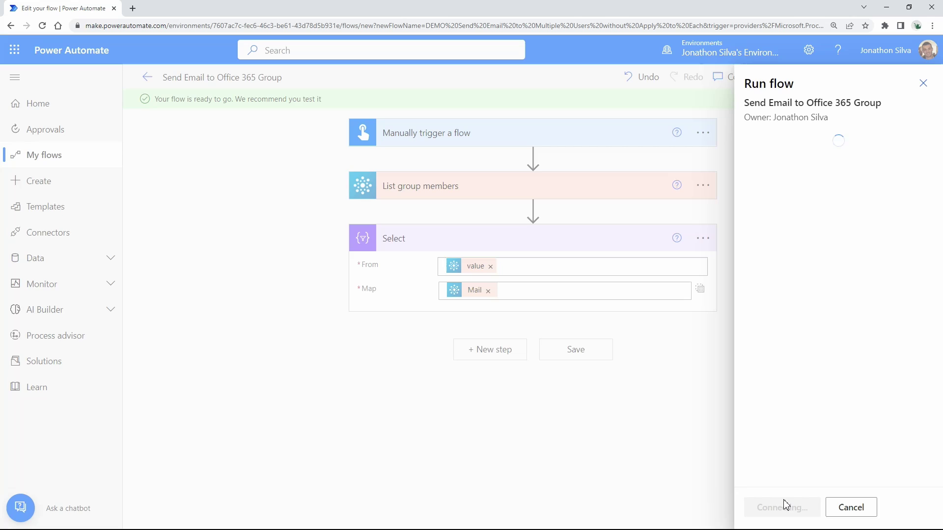
left_click(788, 511)
left_click(780, 509)
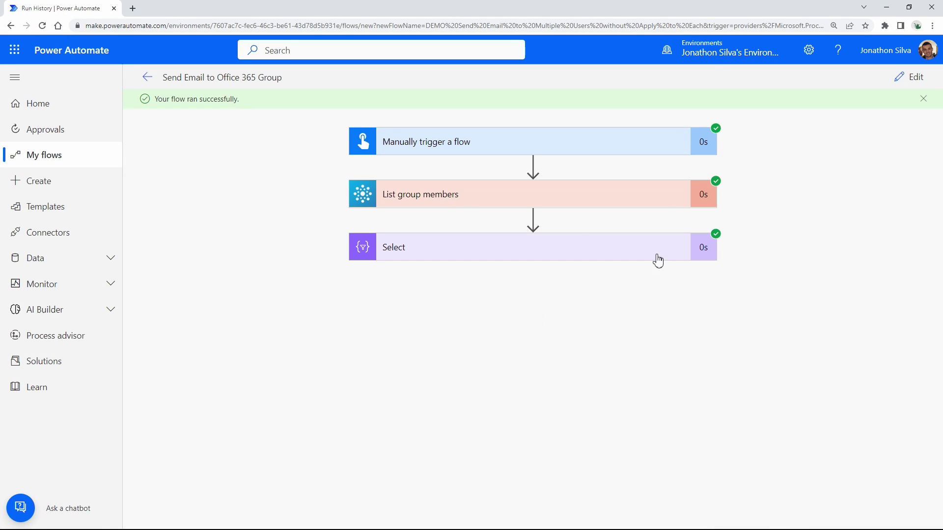
Review List group members and Select run outputs showing four email addresses, then return to editing.
left_click(458, 210)
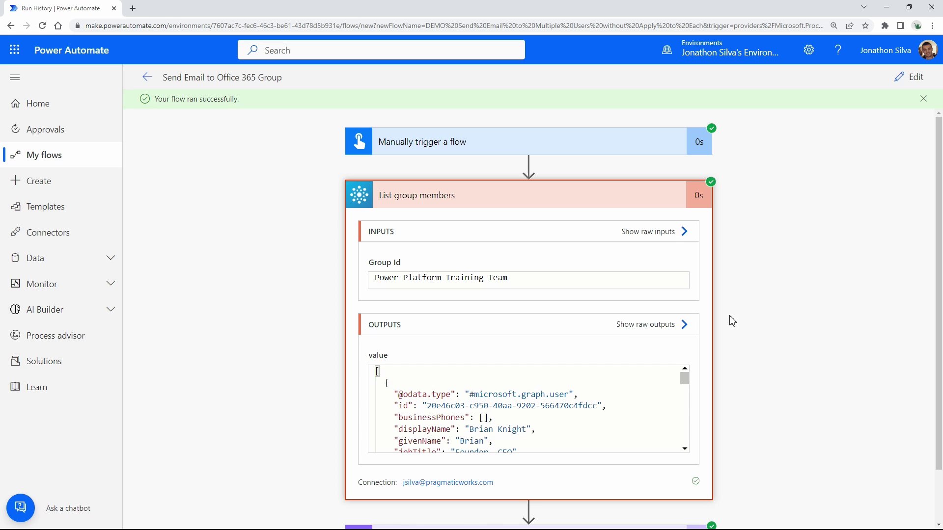
left_click(500, 198)
left_click(465, 247)
scroll(770, 241, "down", 2)
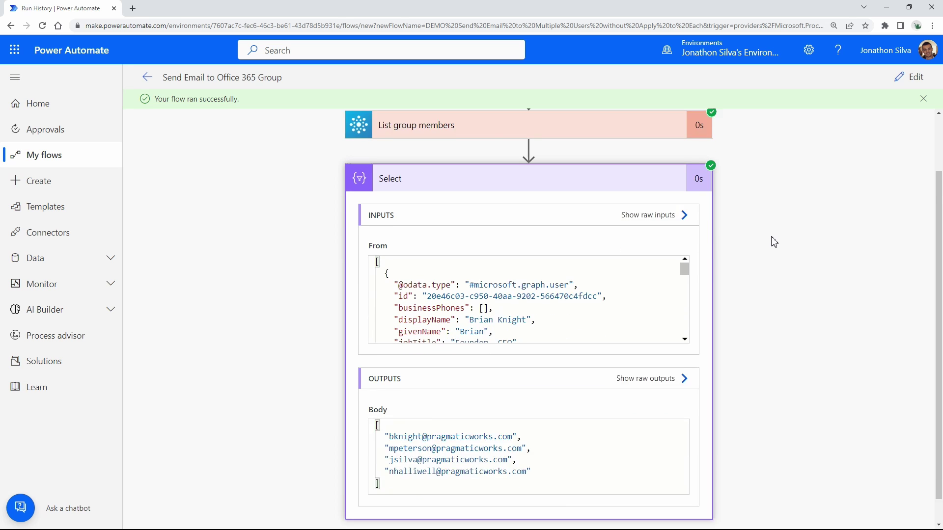
scroll(538, 267, "down", 3)
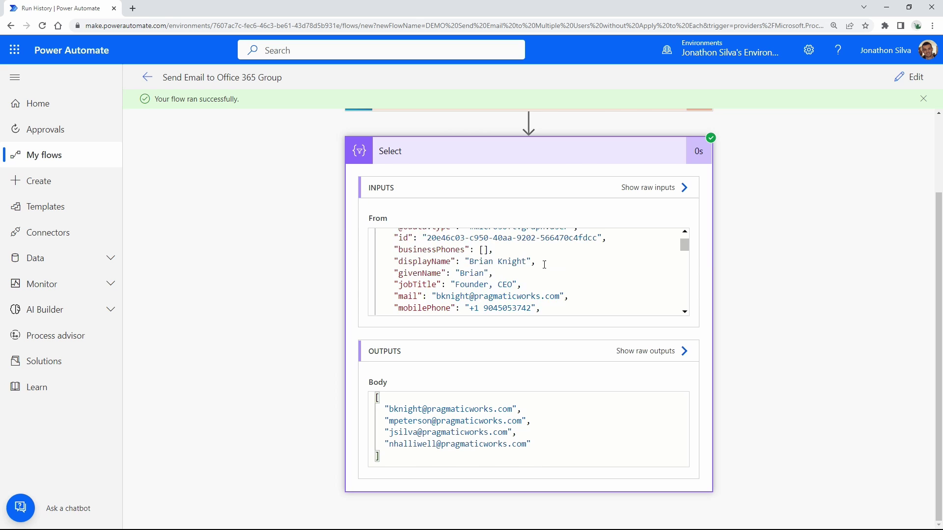
scroll(538, 267, "down", 2)
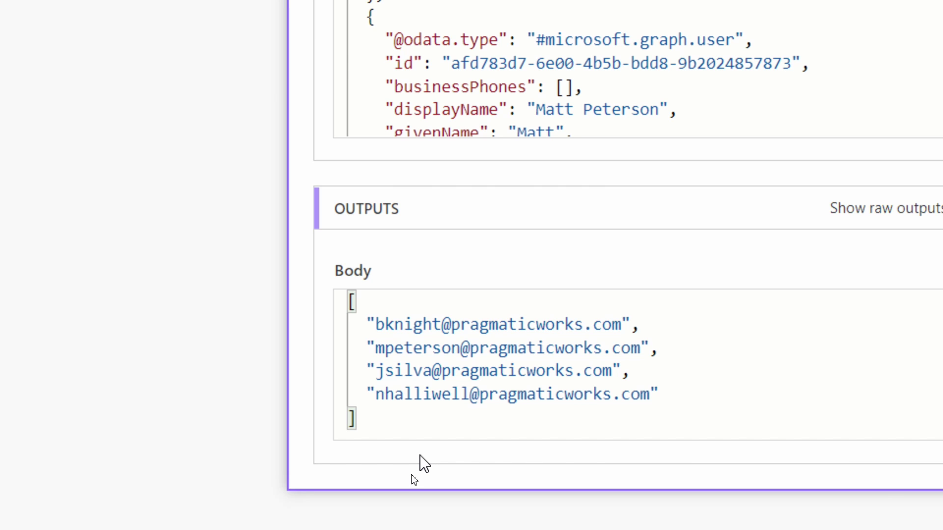
left_click(908, 77)
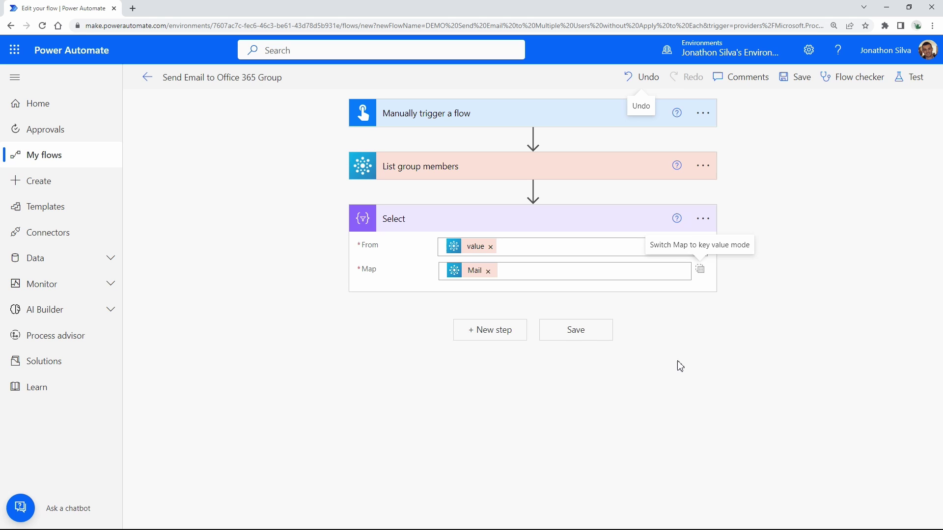
Add Send an email (V2) after Select with Mail as recipient, wrapped in Apply to each over value.
left_click(502, 338)
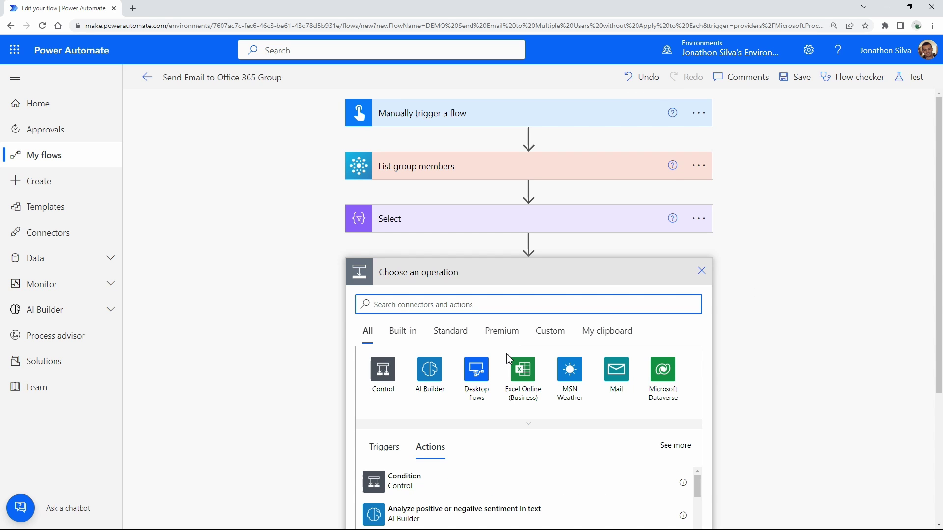
type("send an email")
scroll(471, 396, "down", 1)
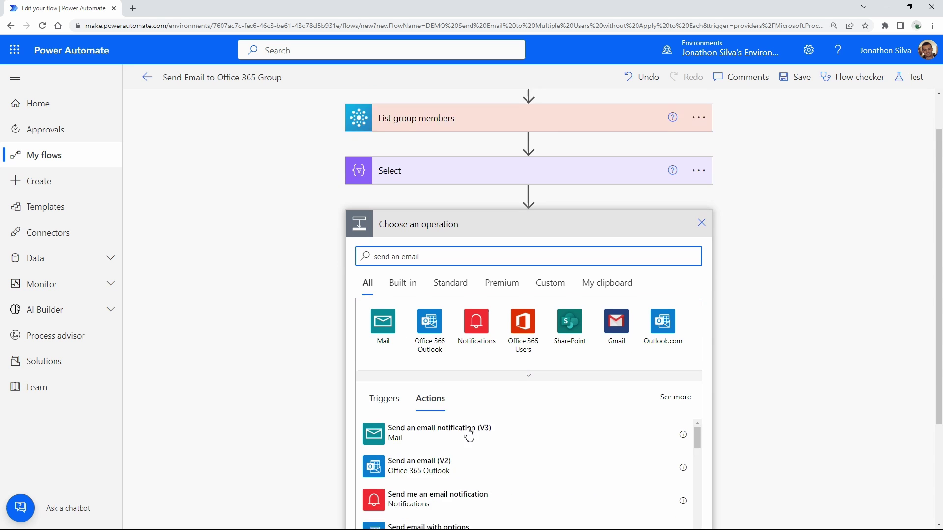
scroll(469, 434, "down", 1)
left_click(432, 419)
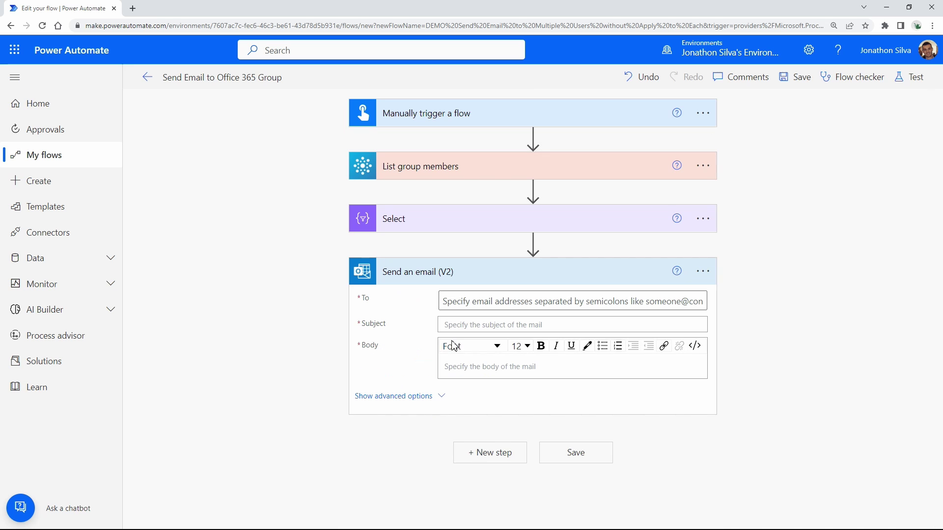
left_click(475, 306)
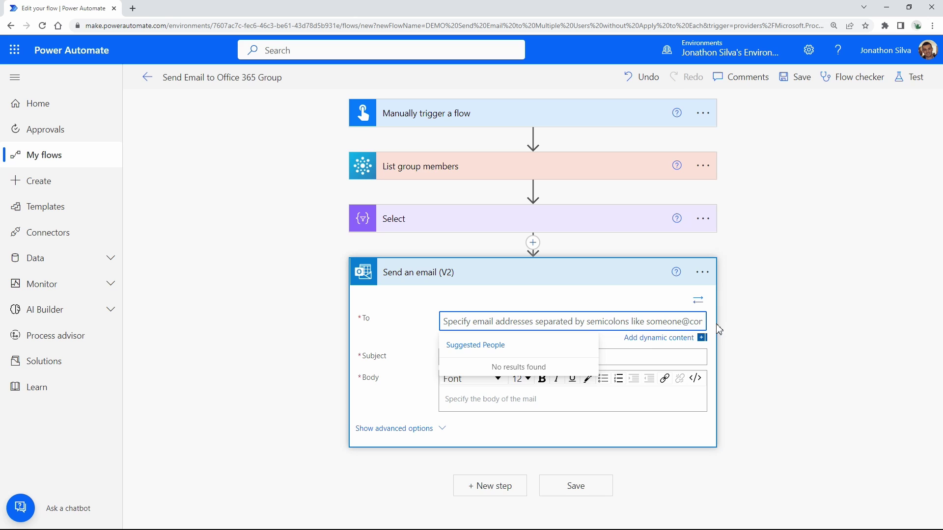
left_click(662, 338)
left_click(795, 472)
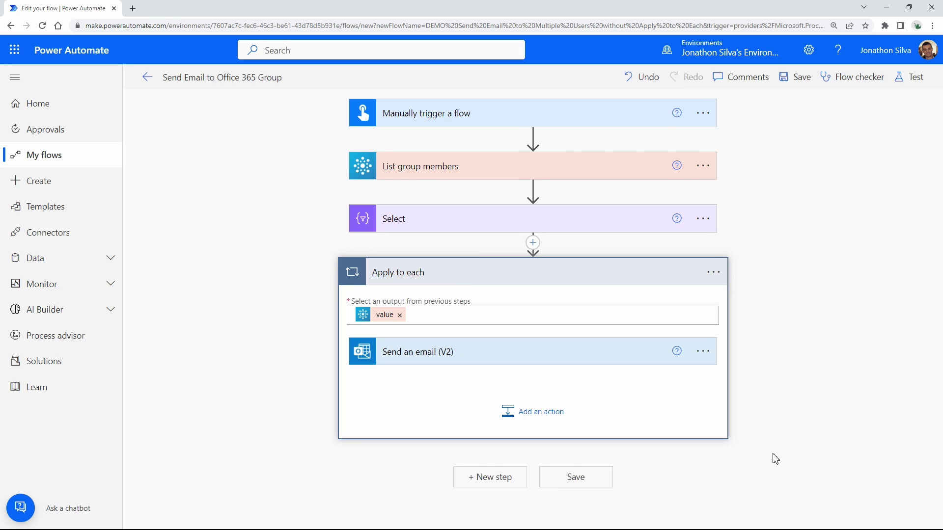
left_click(484, 227)
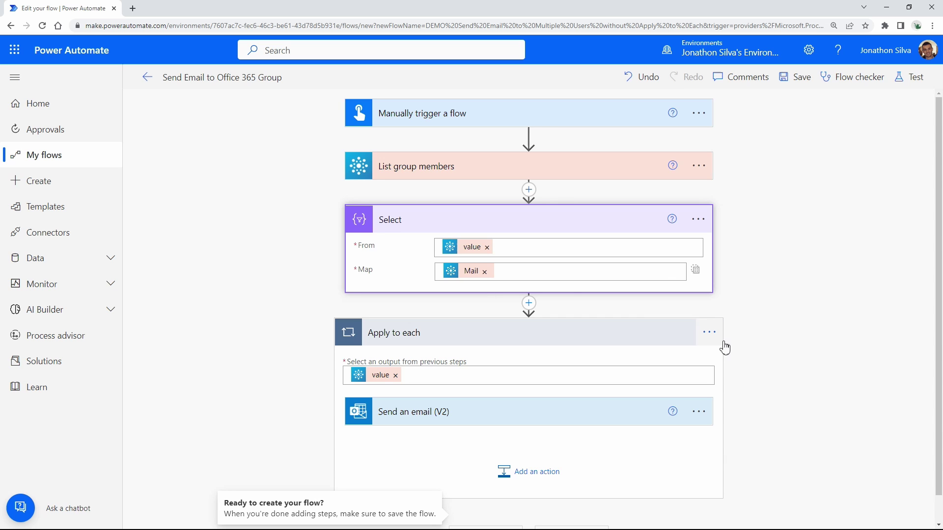
Delete the Apply to each loop with its Send an email step, confirming with OK.
left_click(709, 332)
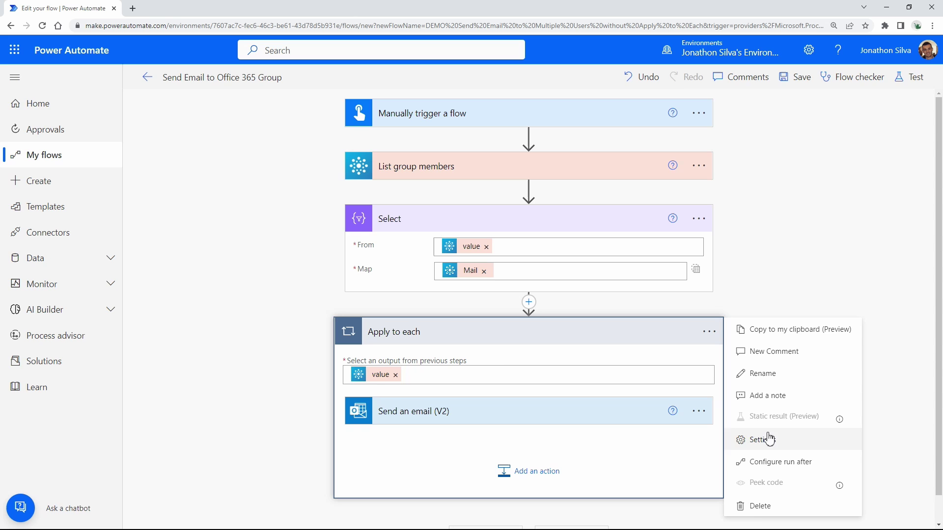
left_click(749, 506)
left_click(475, 313)
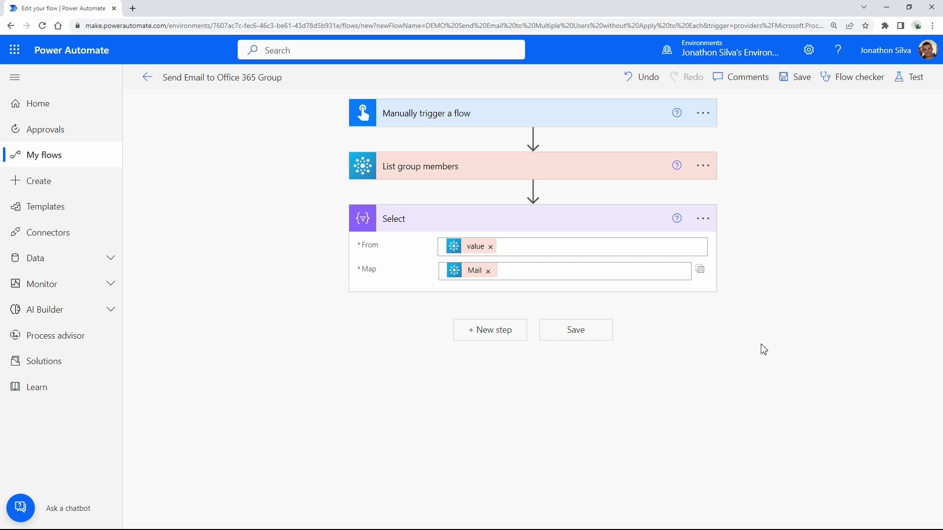
Add a Join data operation after Select, joining Select's Output with ';'.
left_click(493, 335)
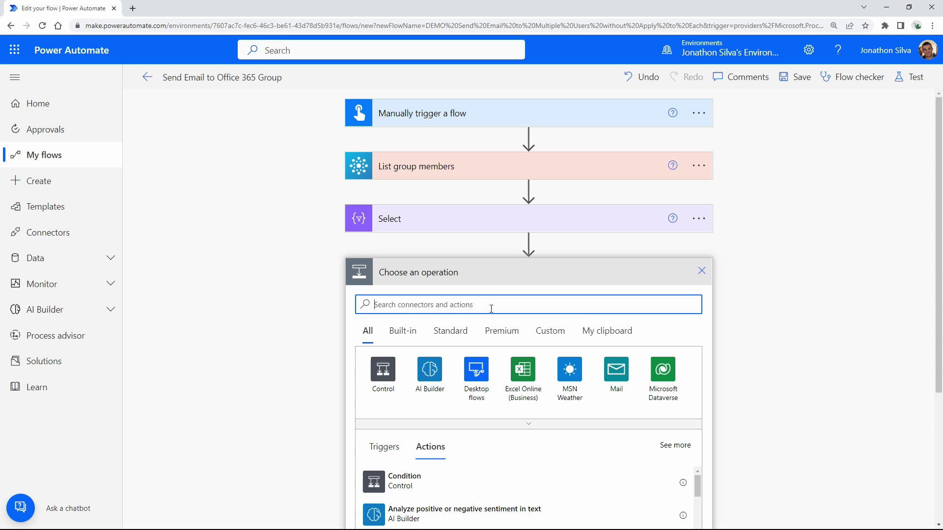
type("data operation")
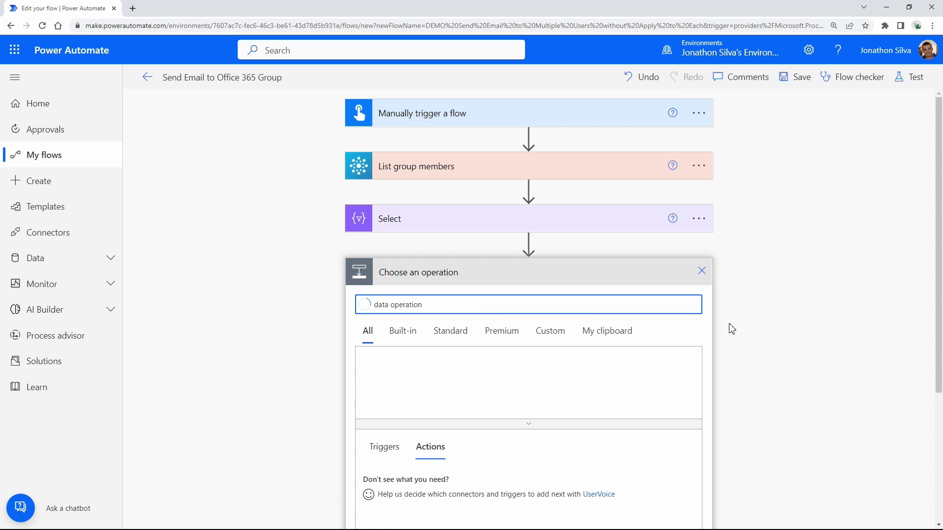
scroll(781, 307, "down", 4)
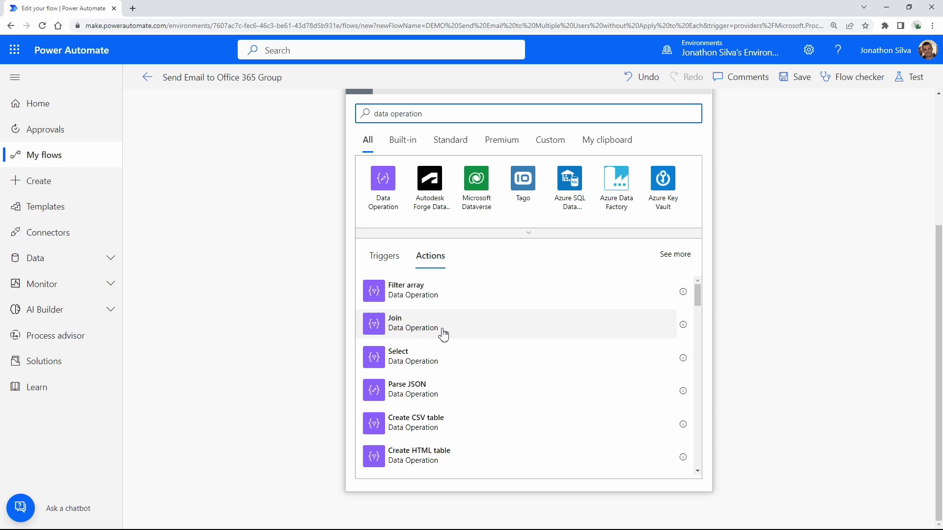
left_click(441, 328)
left_click_drag(357, 309, 469, 337)
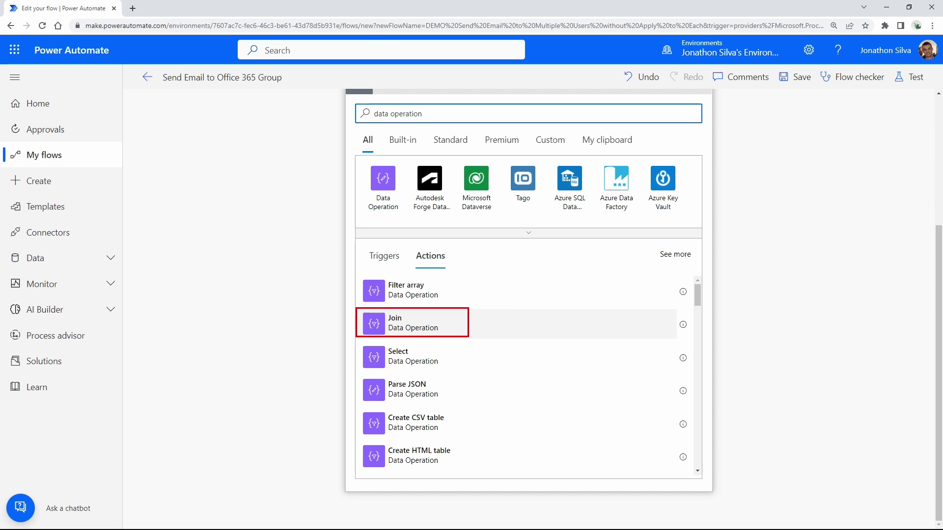
left_click(446, 330)
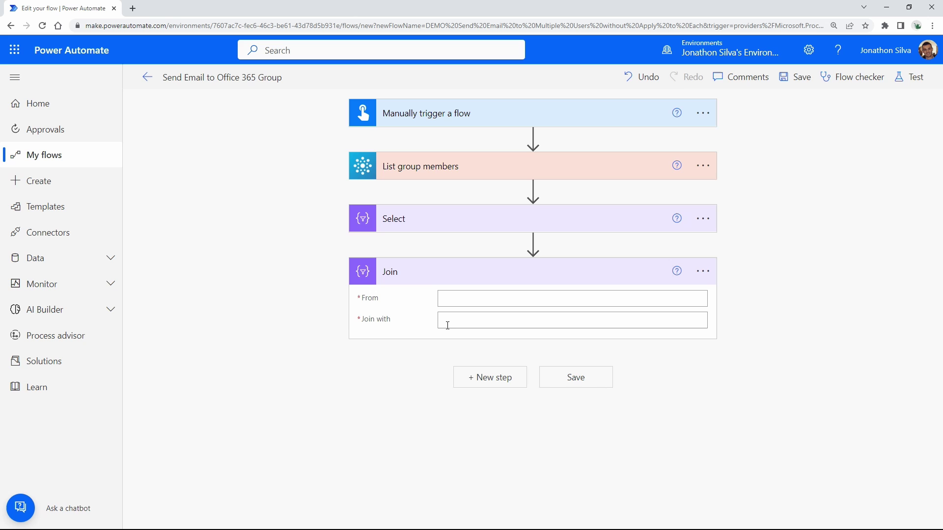
left_click(485, 299)
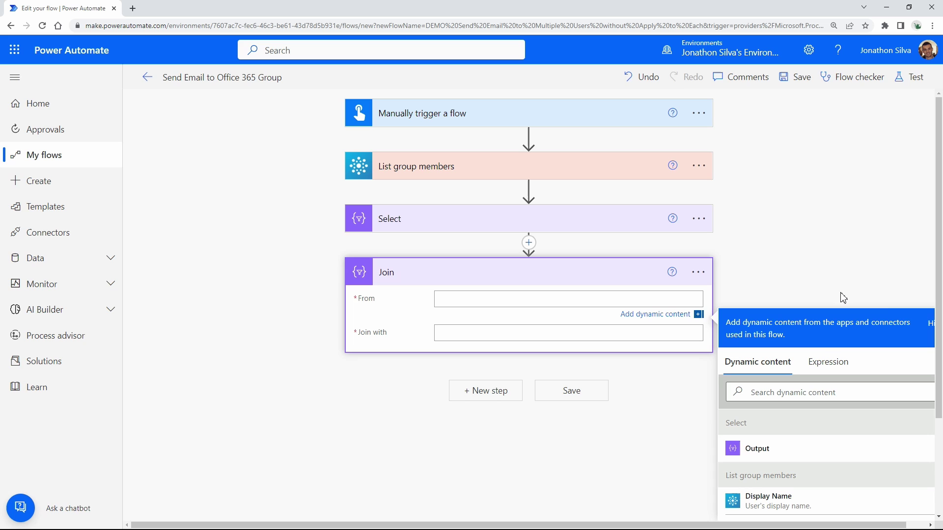
left_click(775, 454)
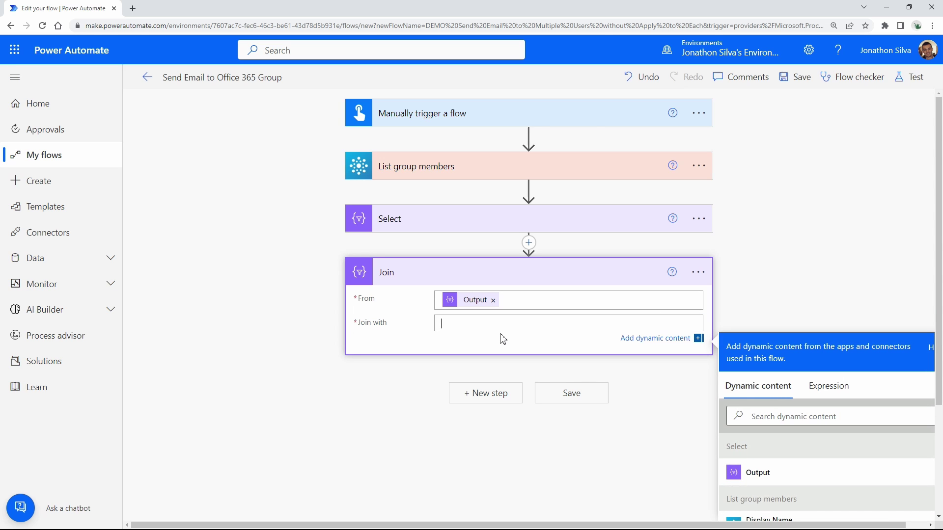
type(";")
Add Send an email (V2) after Join, addressed to Join's Output.
left_click(488, 399)
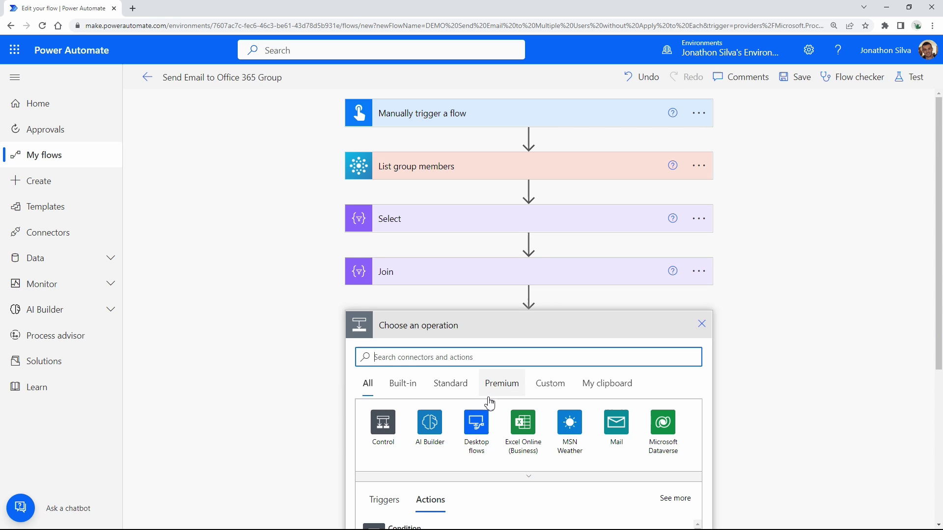
scroll(486, 378, "down", 2)
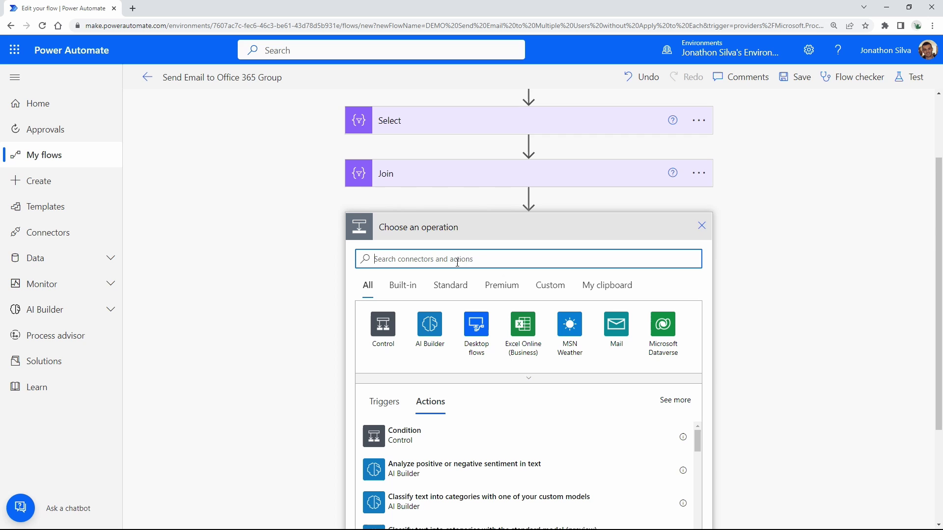
type("send an em")
type("ail")
key("BackSpace")
left_click(428, 468)
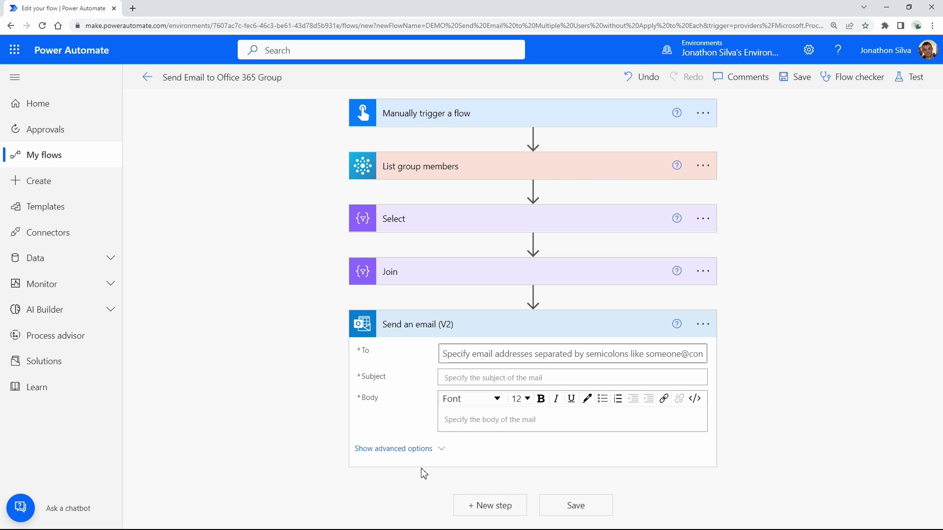
left_click(479, 353)
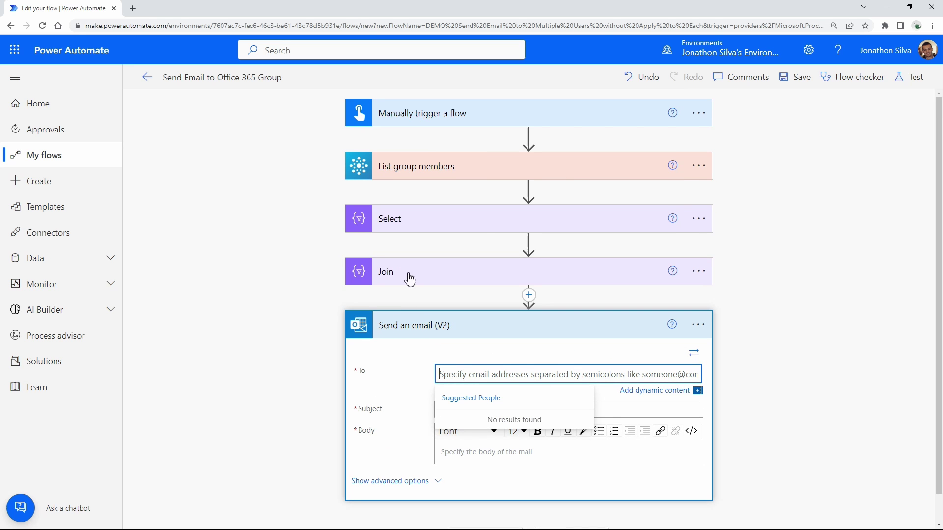
scroll(758, 244, "down", 2)
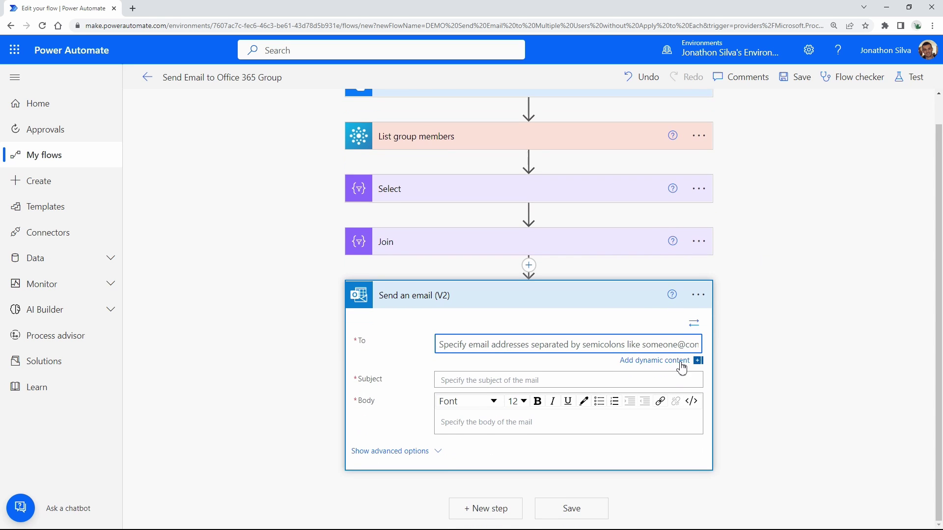
left_click(682, 367)
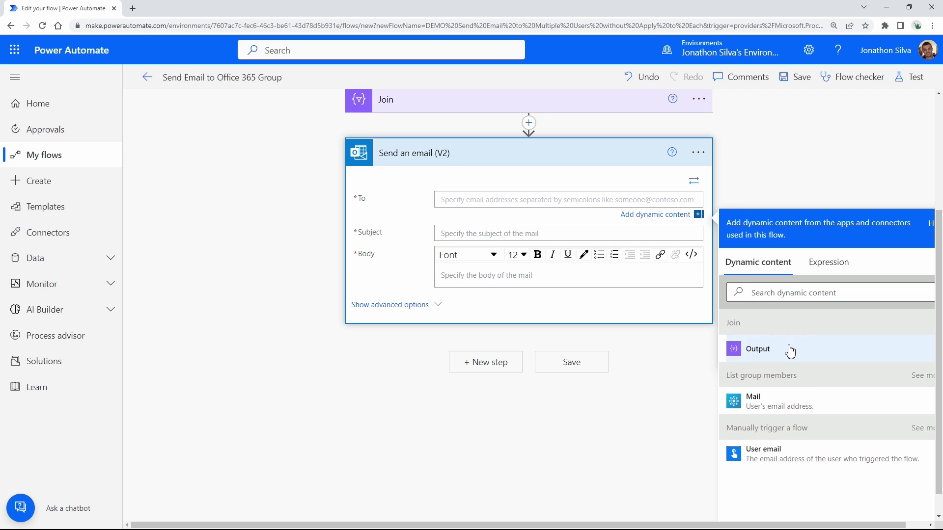
left_click(789, 351)
Set the email subject to 'Test'.
left_click(449, 234)
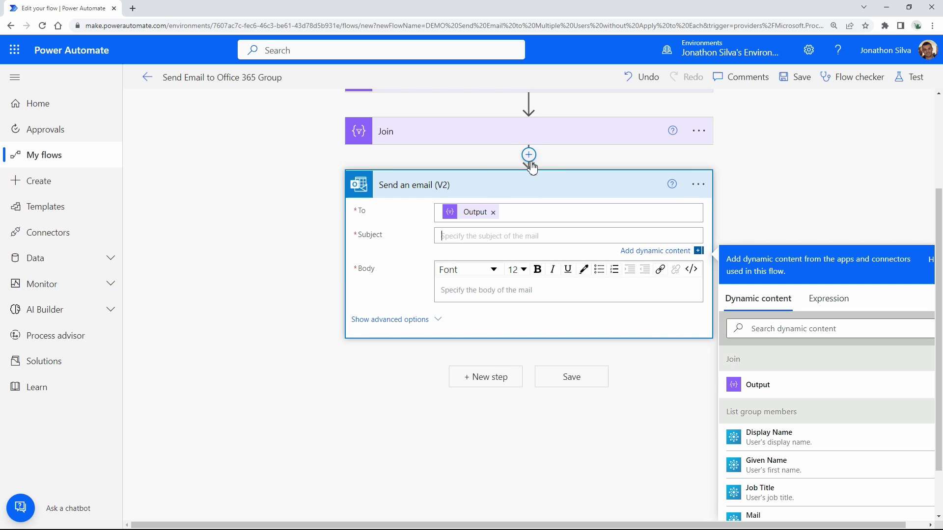
type("Test")
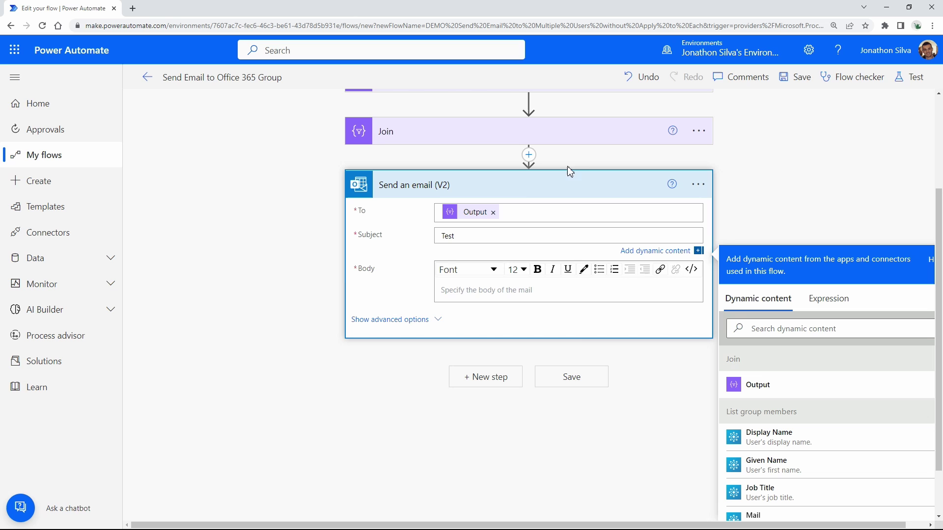
left_click(719, 216)
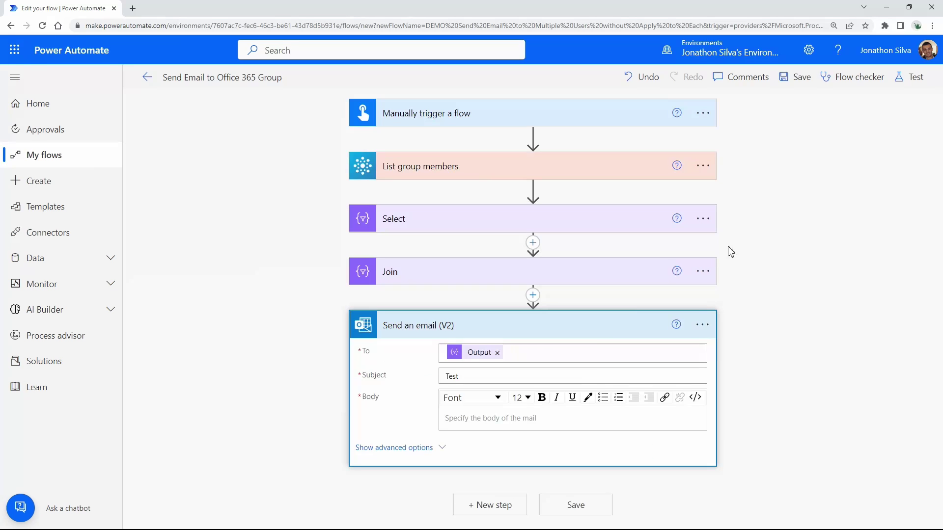
left_click(539, 299)
Add a Compose step after Join with Inputs set to Join's Output.
left_click(524, 312)
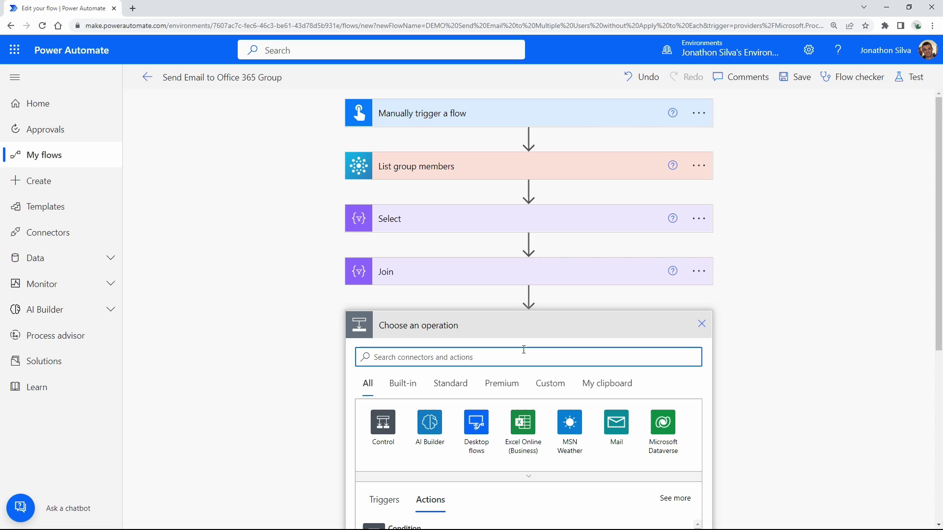
type("compose")
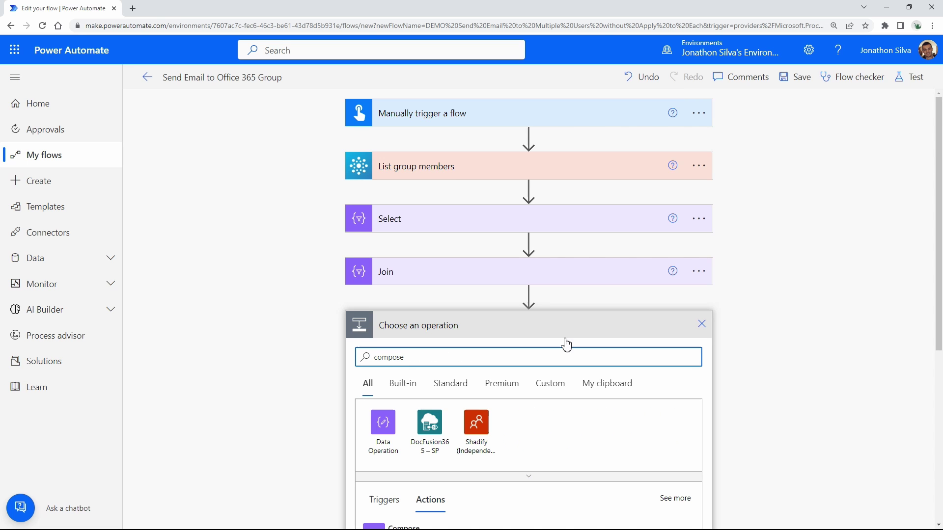
scroll(564, 343, "down", 3)
left_click(469, 393)
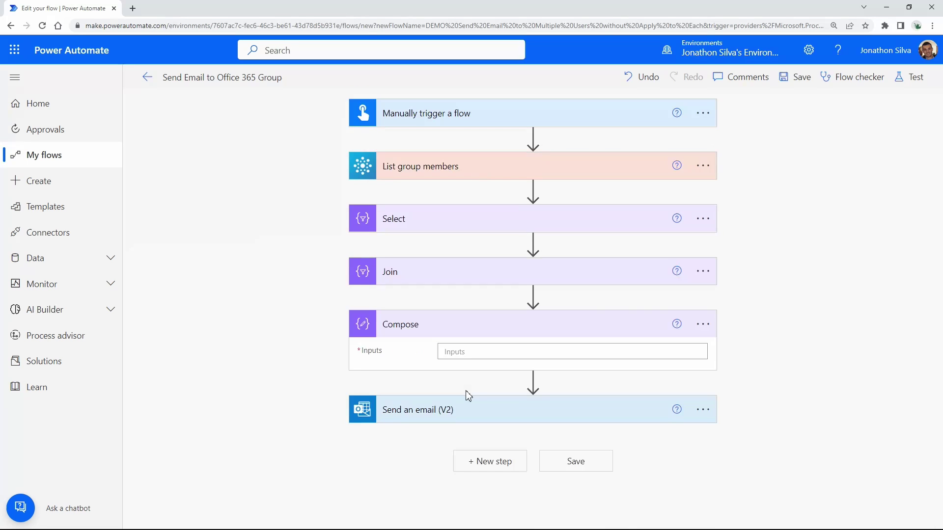
left_click(487, 352)
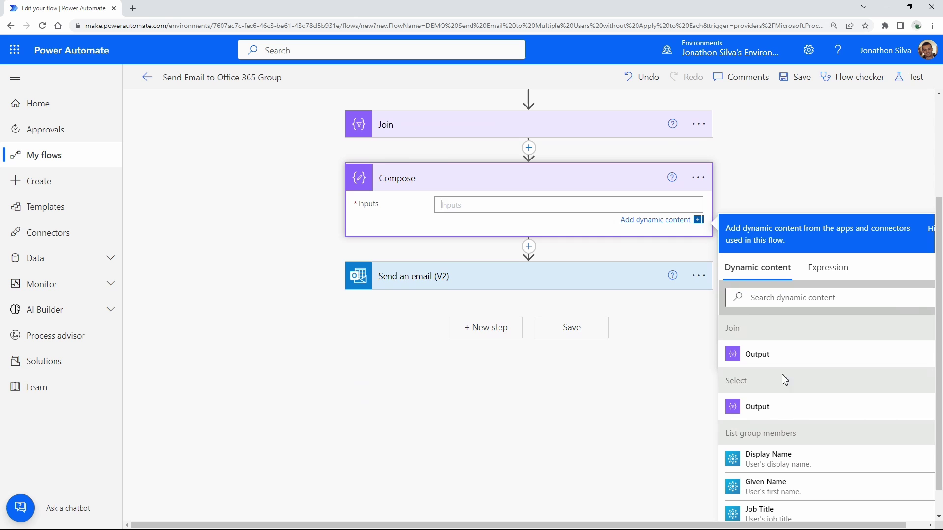
left_click(772, 362)
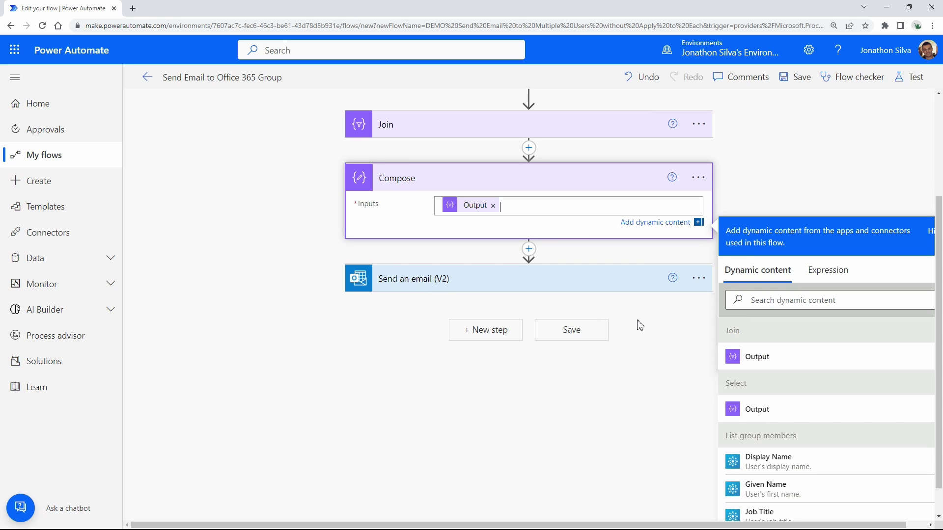
left_click(707, 275)
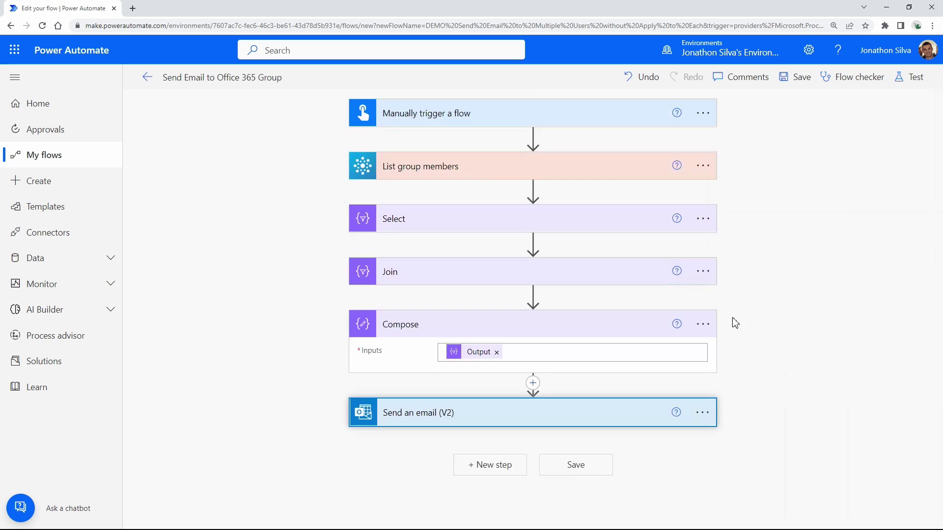
Type 'test' in the email body, then delete the Send an email (V2) step.
left_click(558, 416)
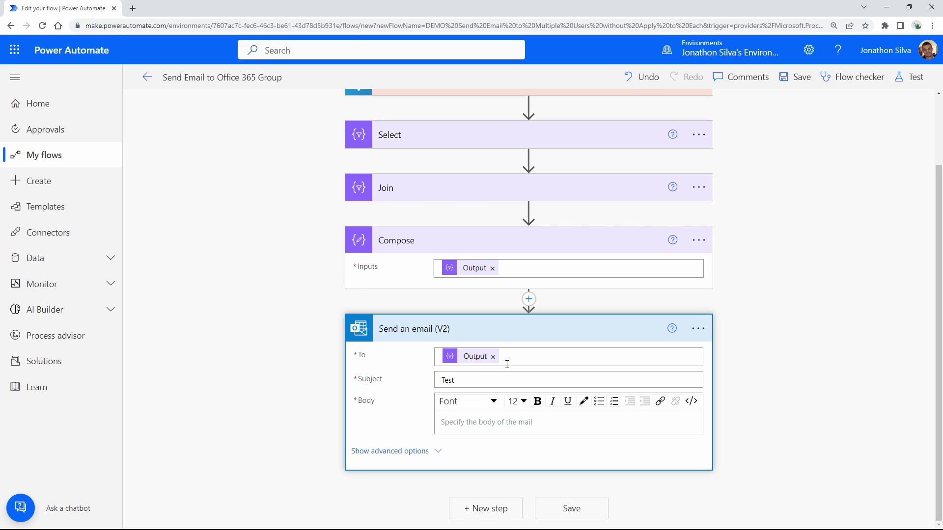
left_click(465, 420)
type("tes")
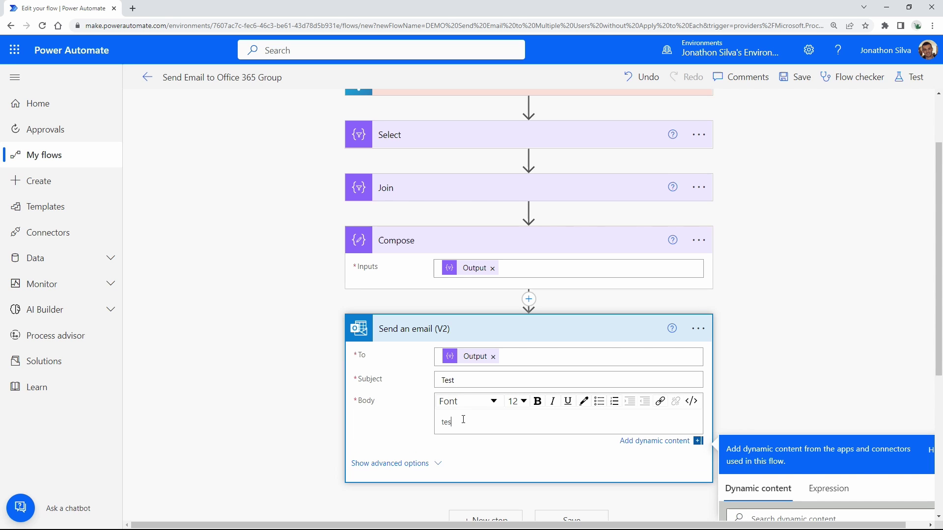
type("t")
left_click(754, 351)
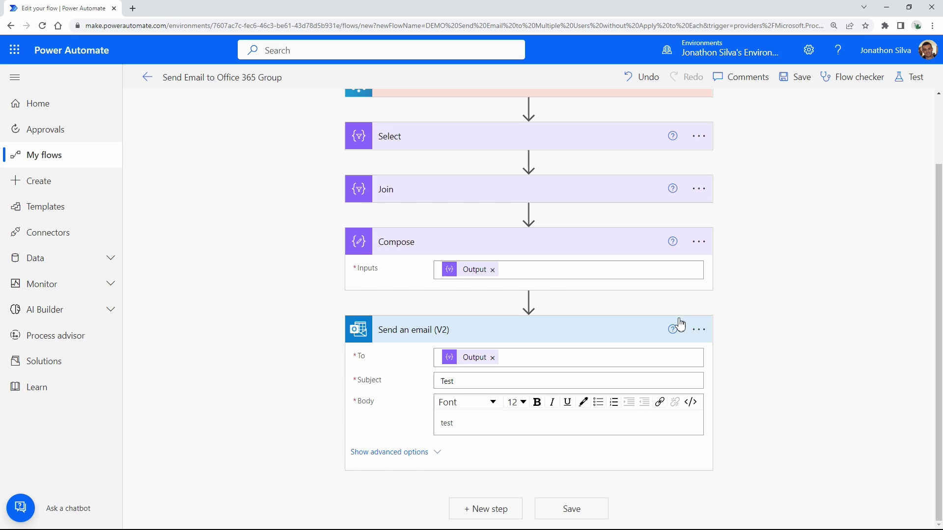
left_click(704, 333)
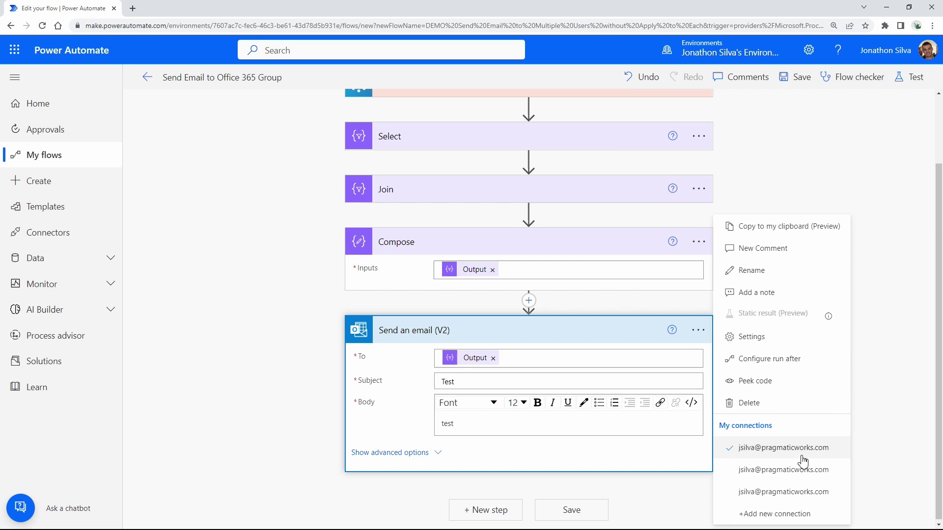
left_click(767, 405)
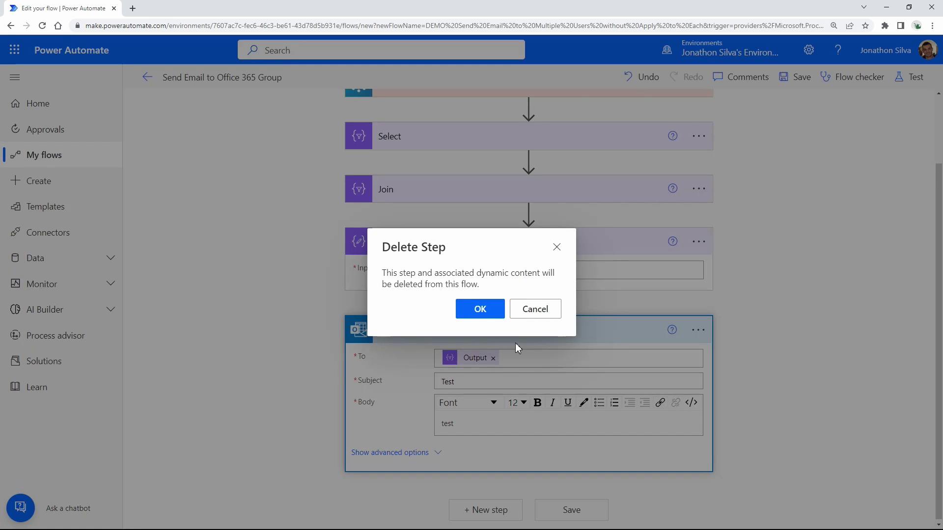
left_click(497, 310)
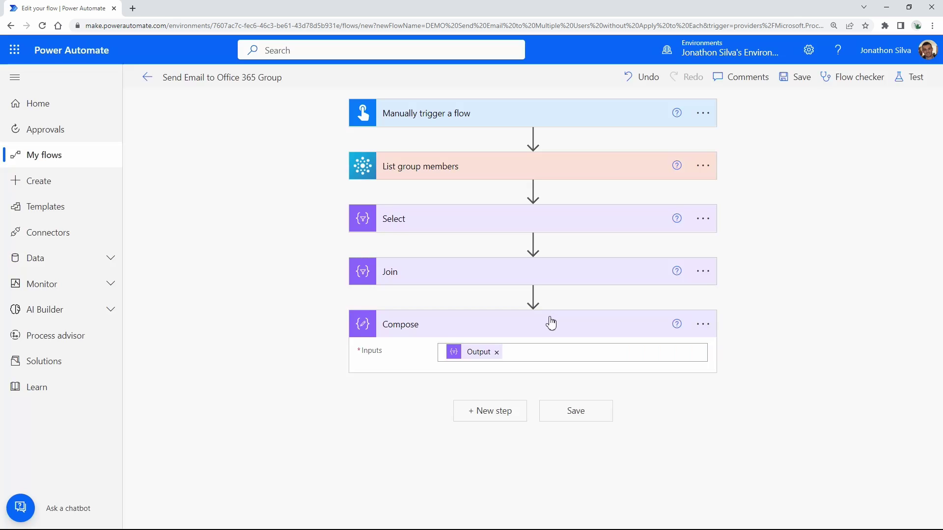
Save the flow and run a manual test, then open its run results.
left_click(809, 82)
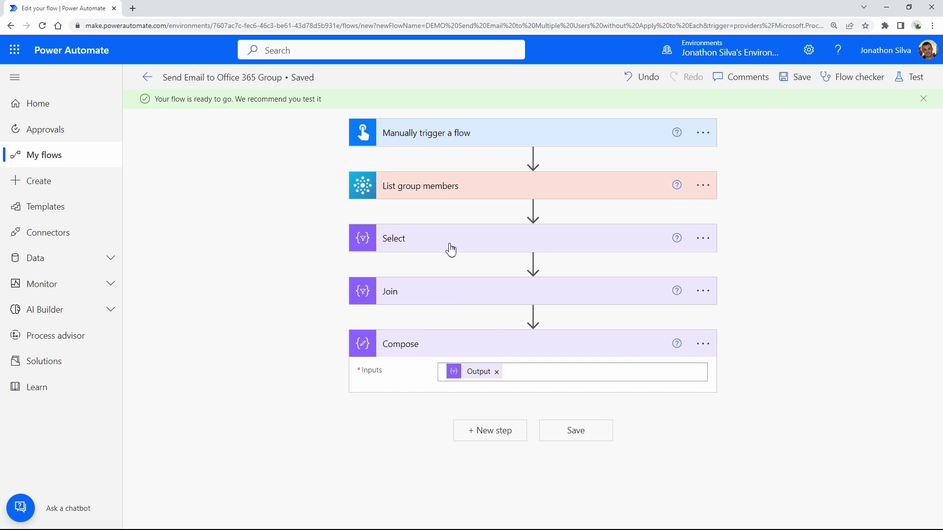
left_click(916, 78)
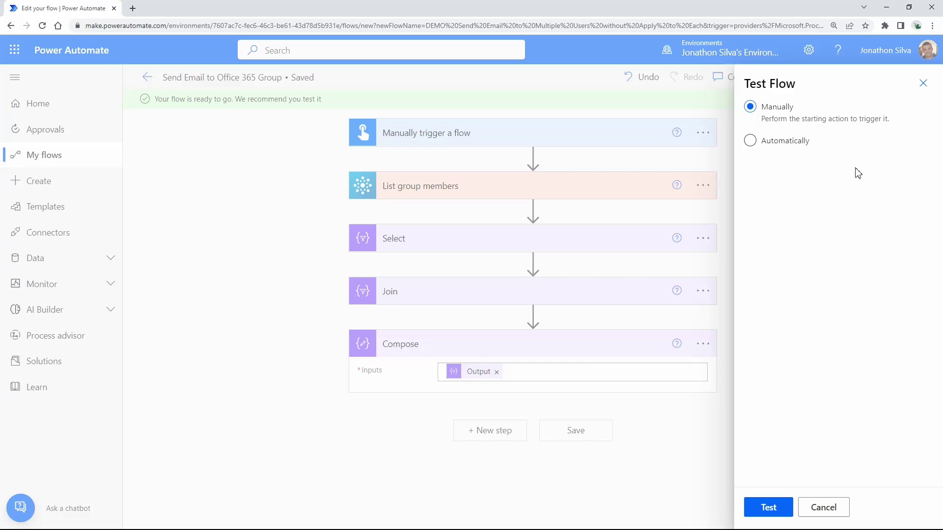
left_click(770, 508)
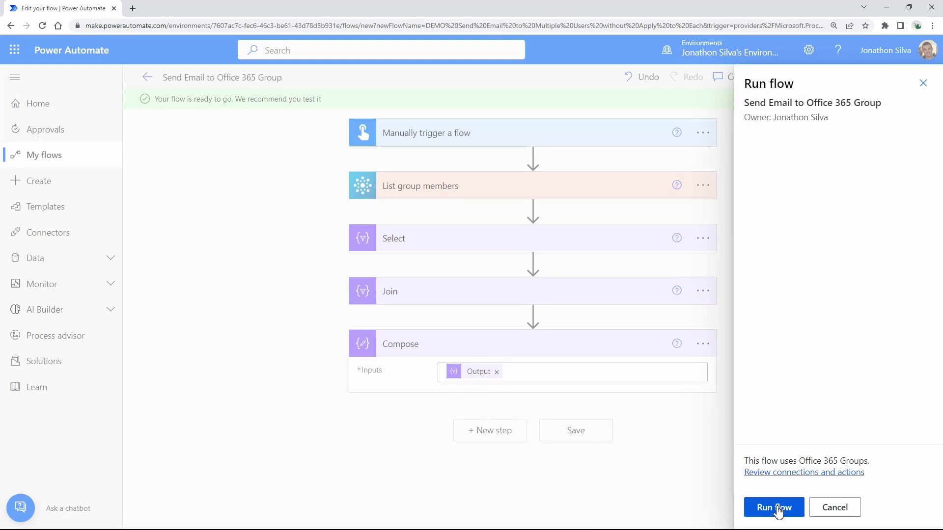
left_click(778, 510)
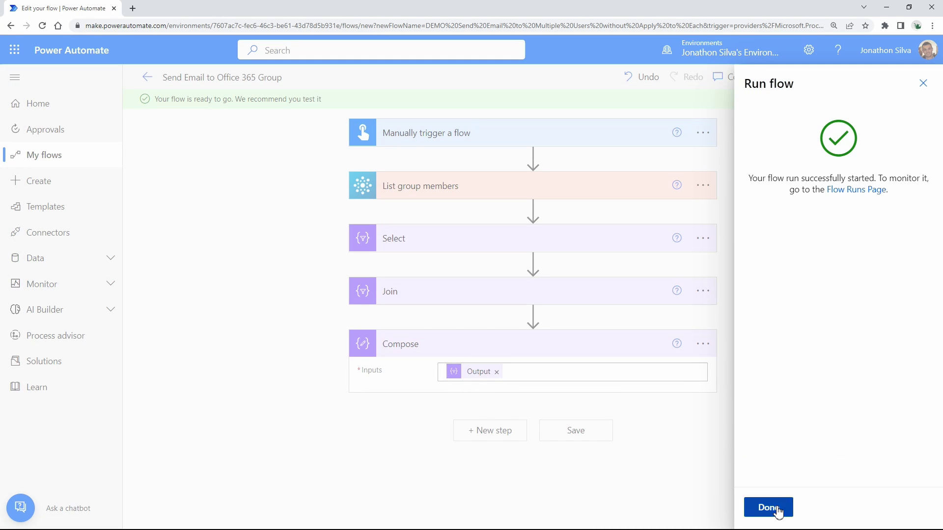
left_click(769, 507)
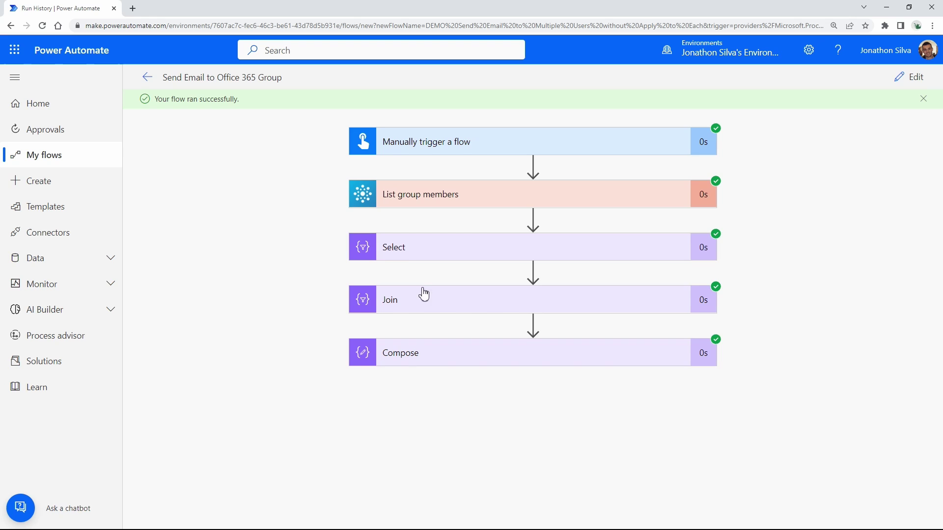
Expand and review the Select step's run output.
left_click(447, 259)
scroll(512, 326, "down", 3)
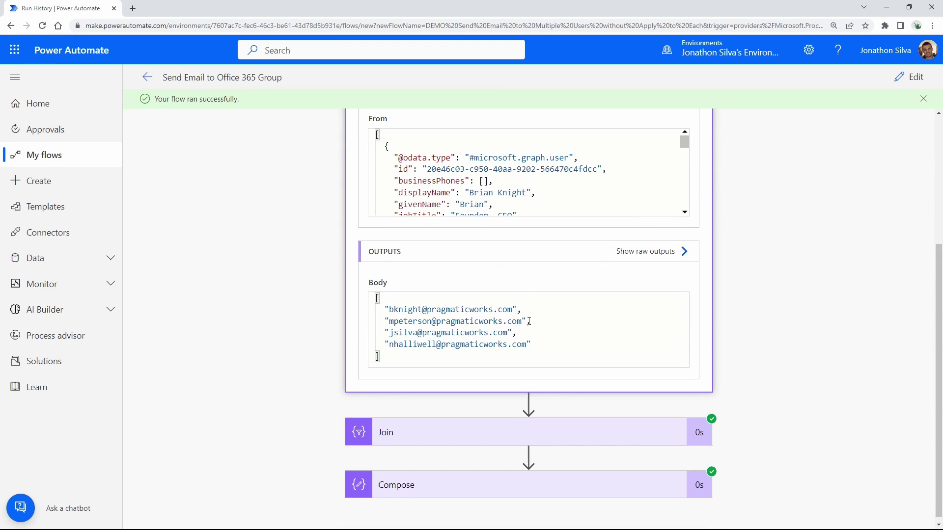
scroll(525, 275, "up", 1)
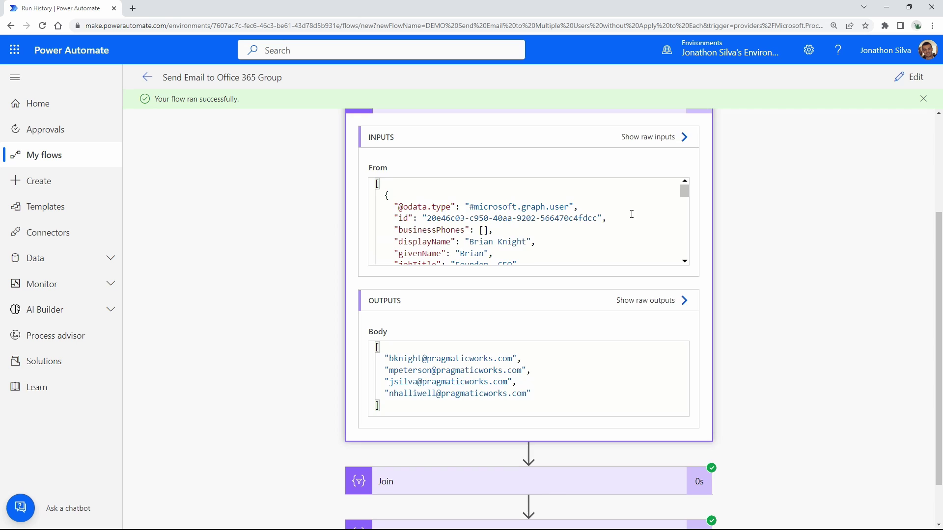
scroll(783, 240, "up", 3)
left_click(458, 261)
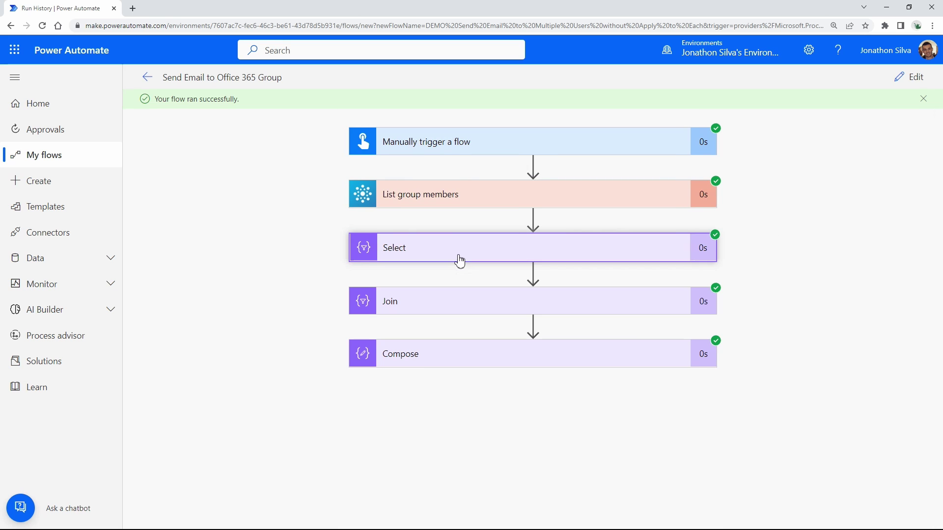
Inspect the Join output, highlighting the semicolons that separate the email addresses.
left_click(448, 304)
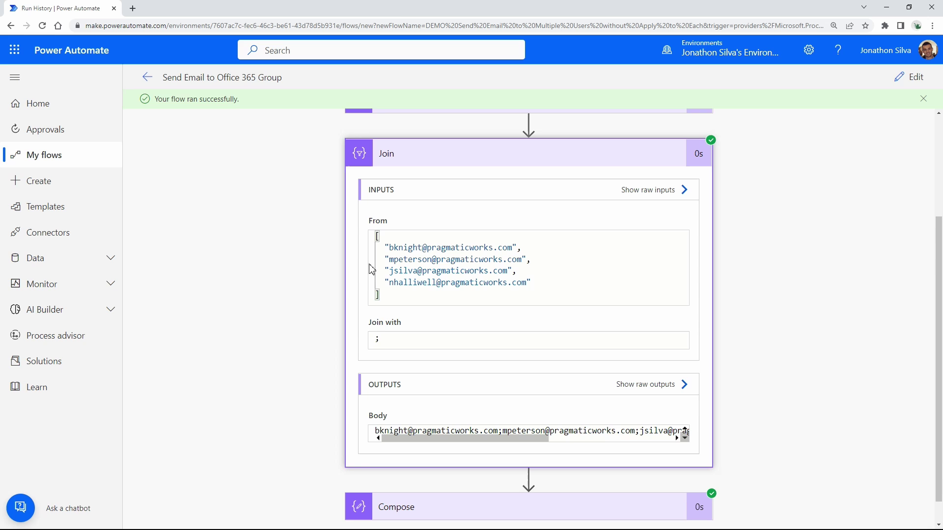
left_click_drag(424, 438, 613, 442)
double_click(533, 432)
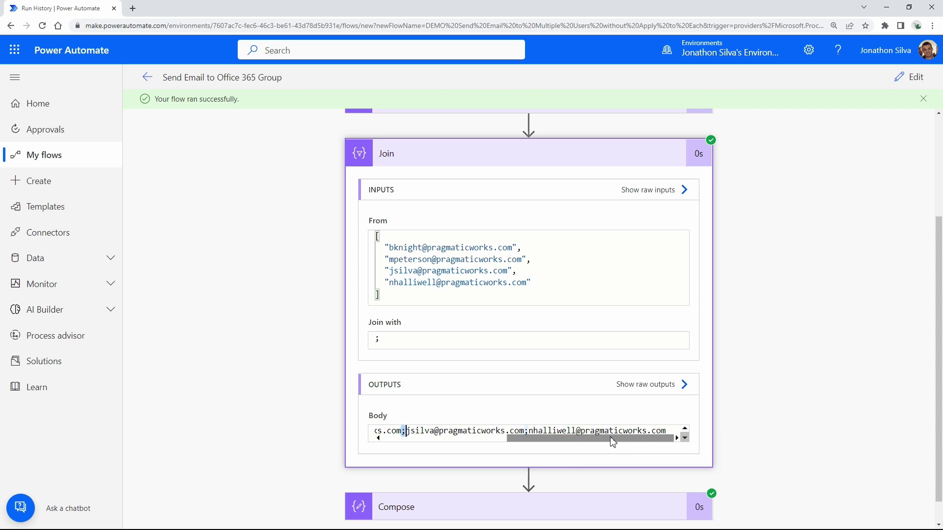
double_click(527, 432)
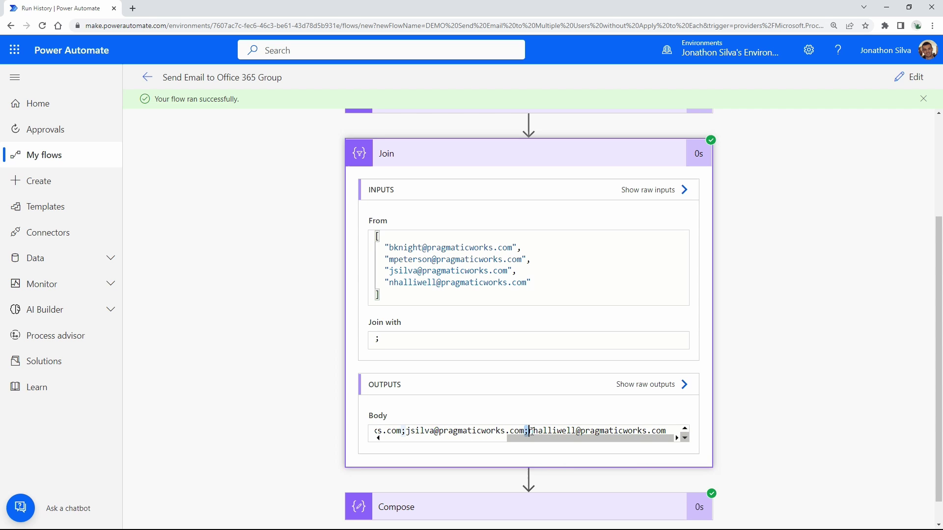
left_click(539, 155)
Check the Compose output's semicolon-separated addresses and return the flow to edit mode.
left_click(449, 361)
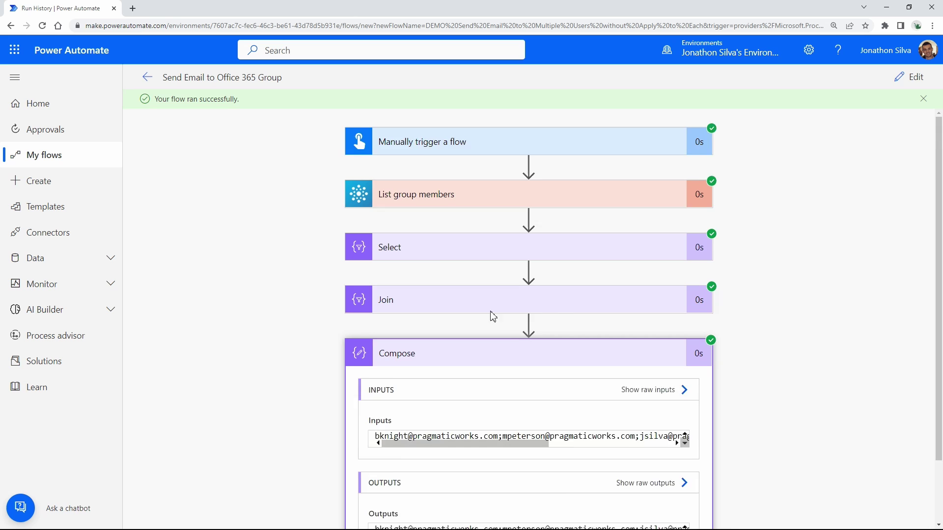
scroll(493, 317, "down", 2)
left_click_drag(496, 464, 393, 475)
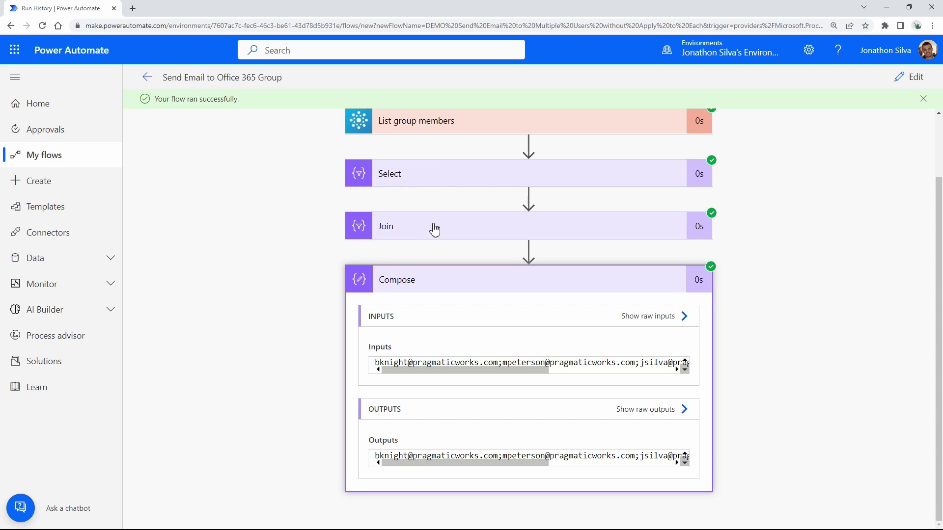
left_click(910, 77)
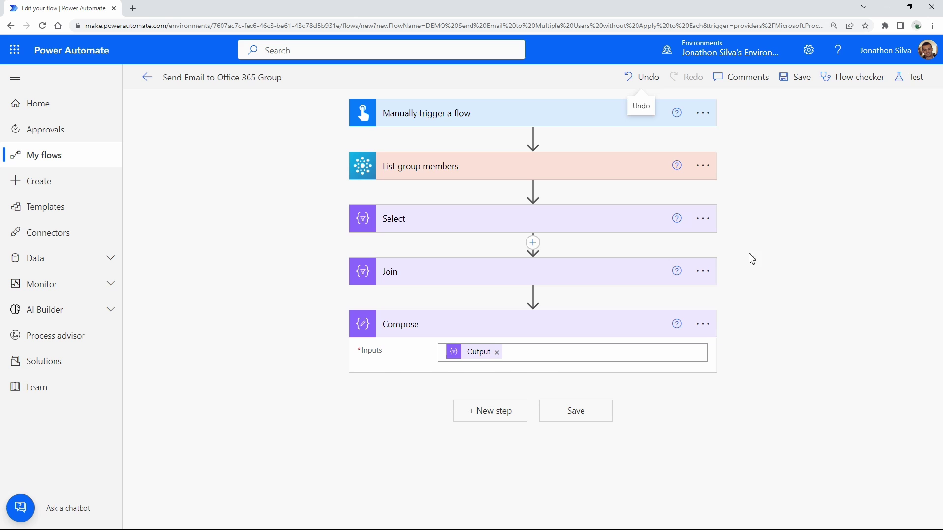
Add a parallel branch after Select that contains a new Compose action, Compose 2.
left_click(533, 246)
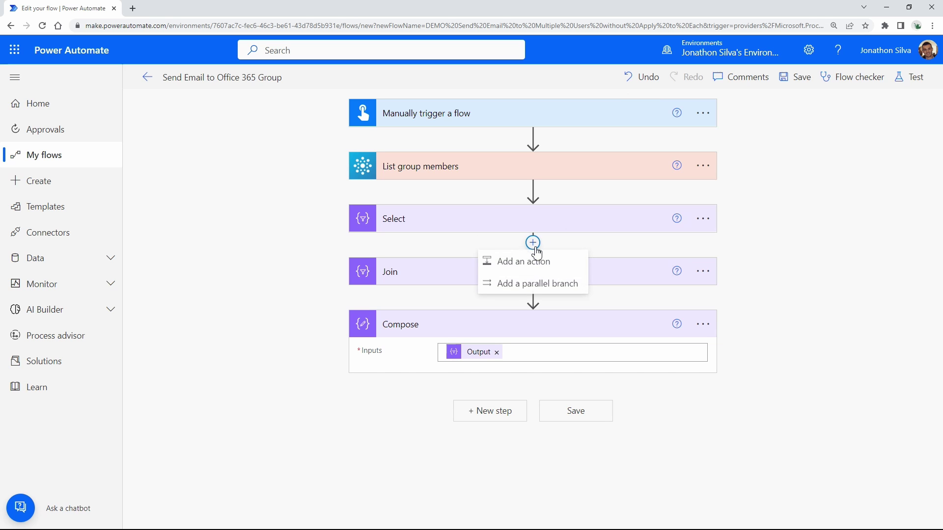
left_click(540, 284)
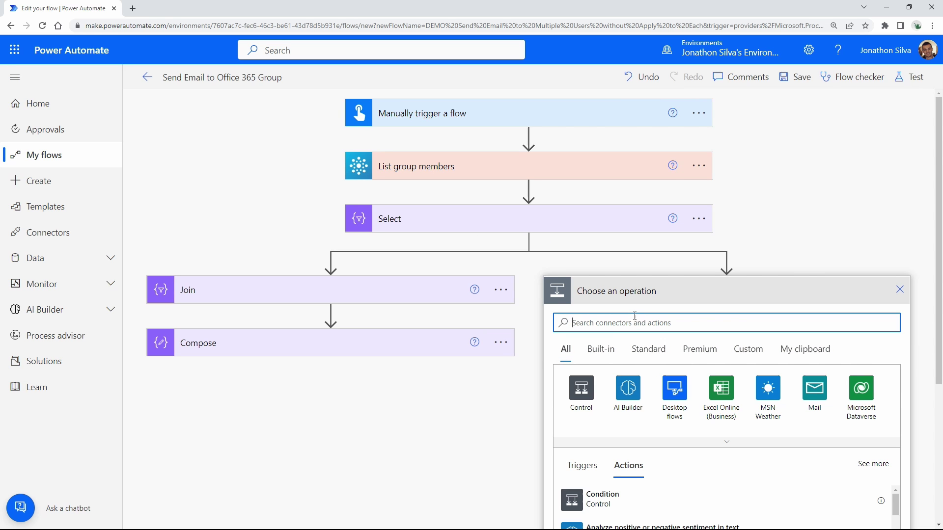
scroll(666, 318, "down", 2)
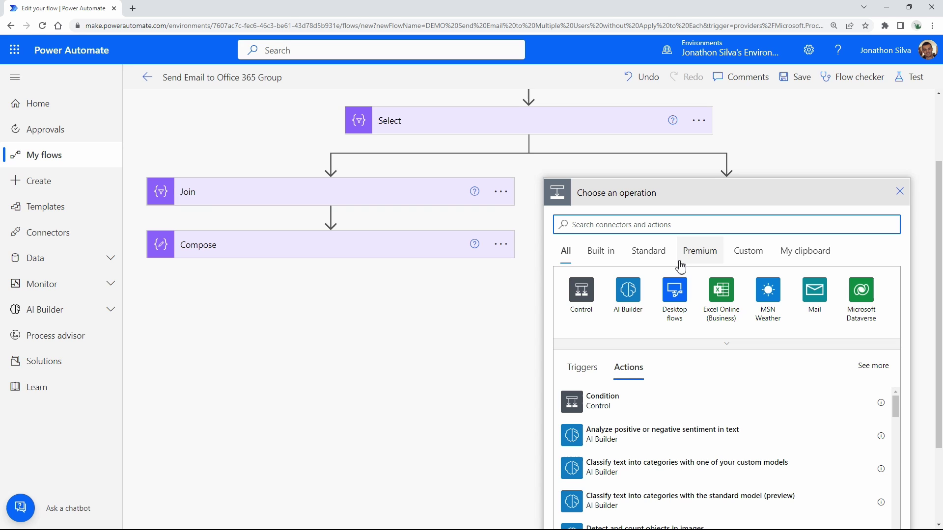
type("compose")
left_click(627, 400)
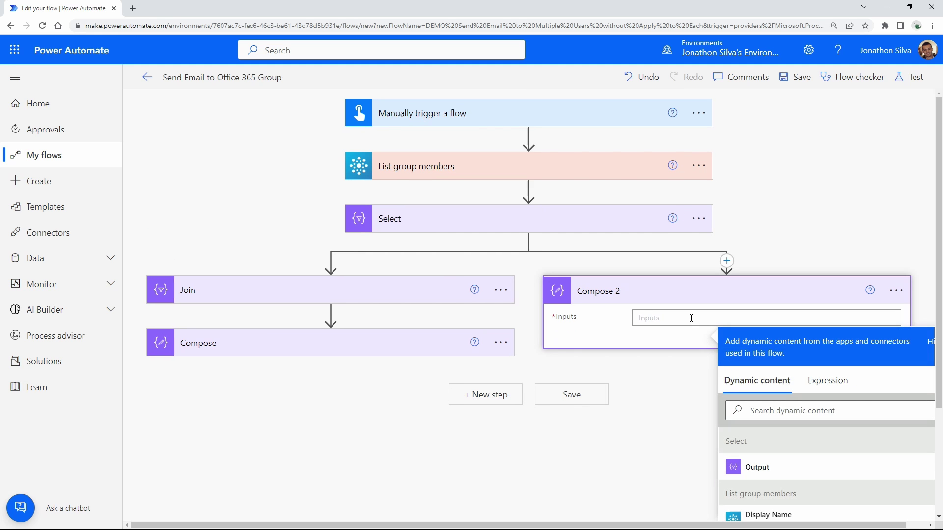
Enter the expression join(body('Select'), ';') as Compose 2's Inputs.
left_click(826, 382)
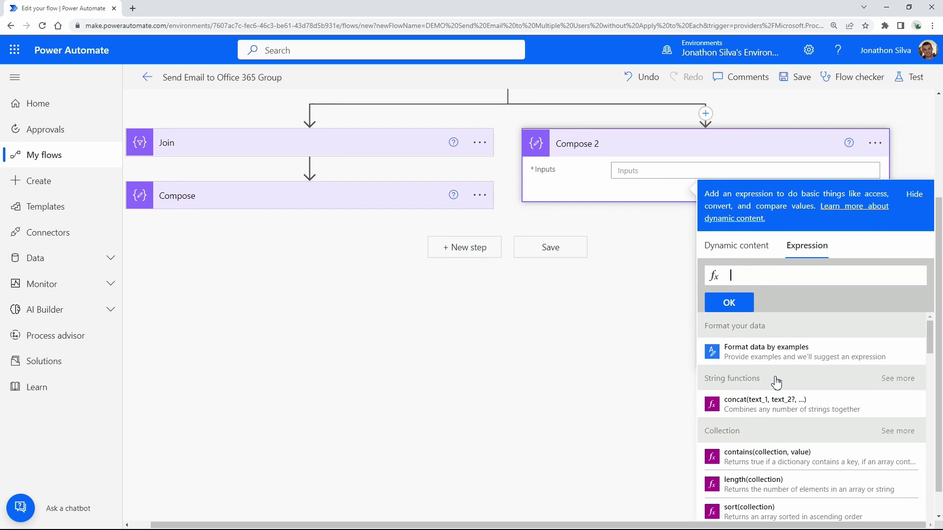
type("join(")
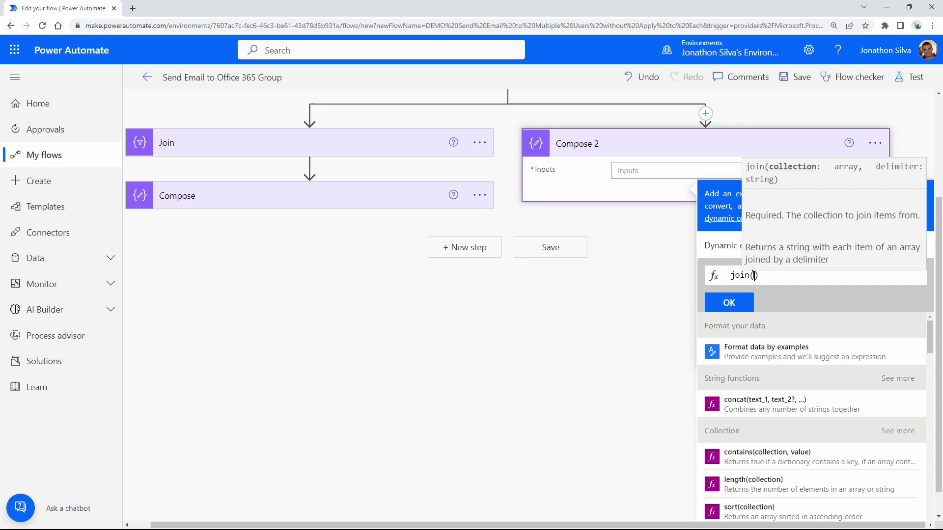
left_click(723, 250)
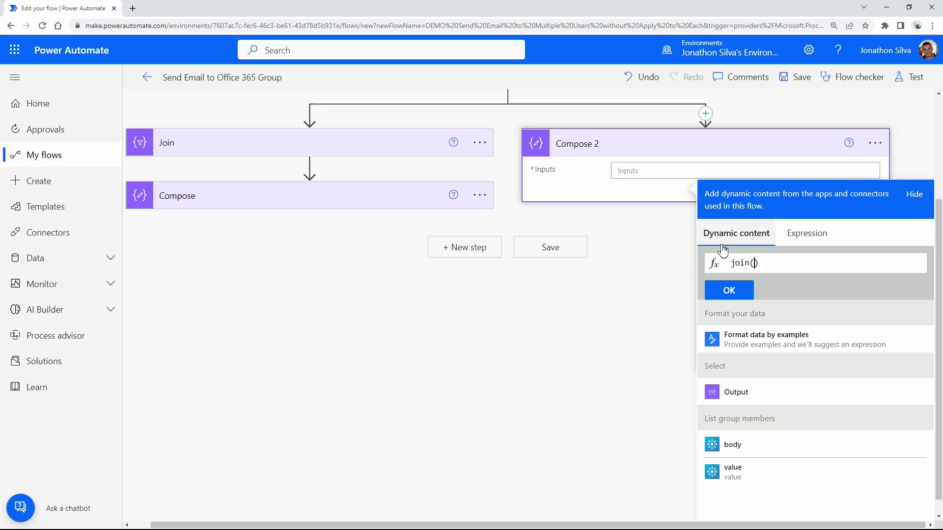
left_click(752, 398)
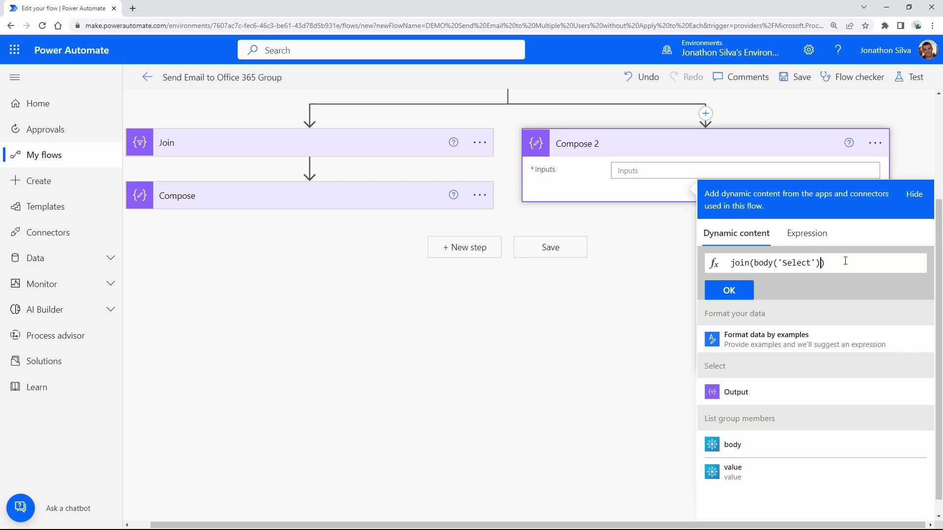
type(",")
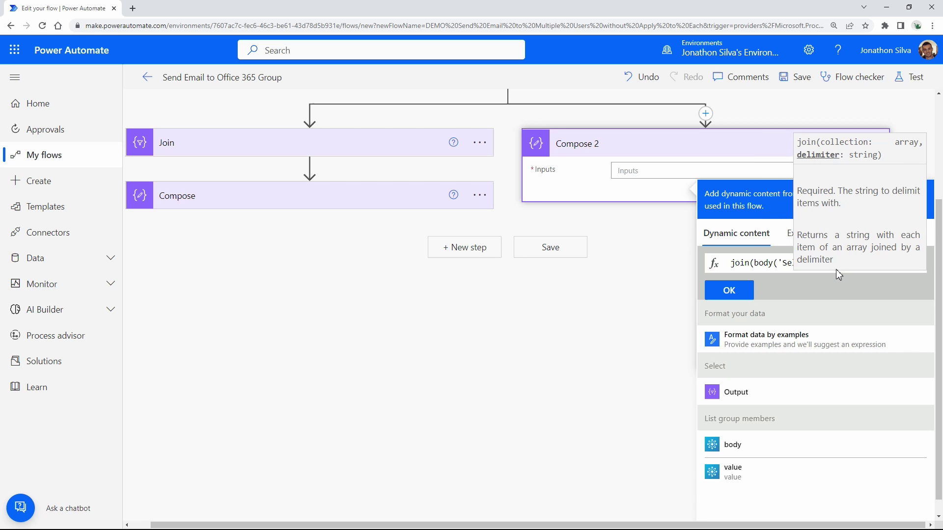
left_click(805, 284)
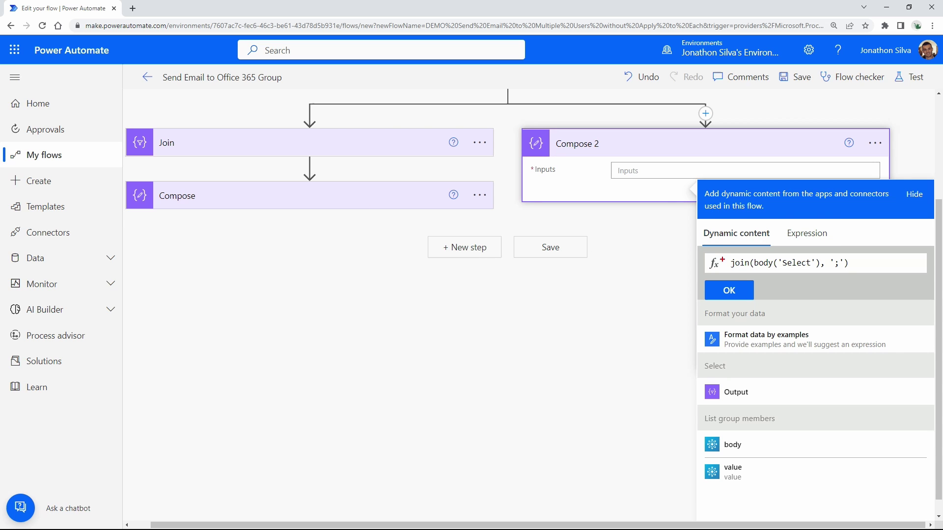
left_click_drag(705, 252, 855, 272)
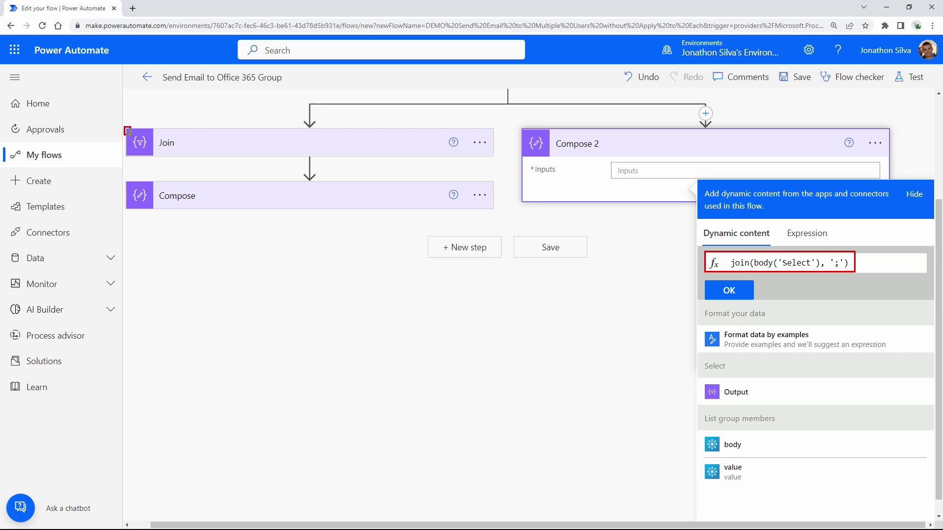
mouse_move(127, 131)
left_mouse_down()
mouse_move(494, 159)
mouse_move(696, 239)
mouse_move(706, 255)
left_mouse_up()
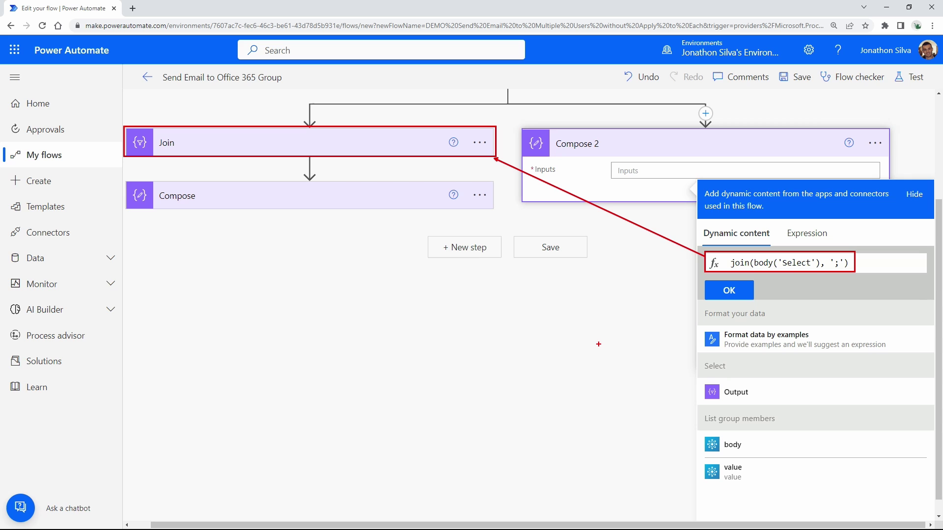
key("Escape")
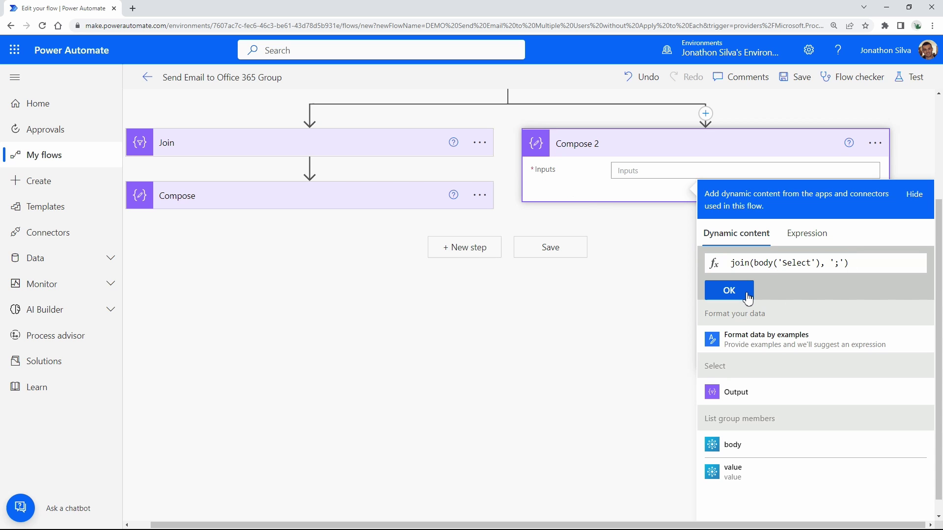
left_click(742, 297)
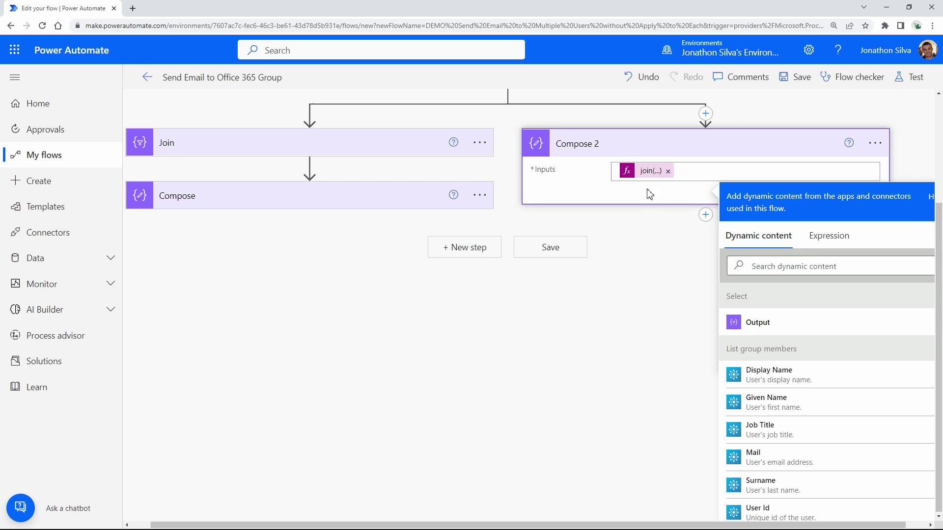
Add a Send an email (V2) step after Compose 2, using its Outputs as the To recipients.
left_click(664, 239)
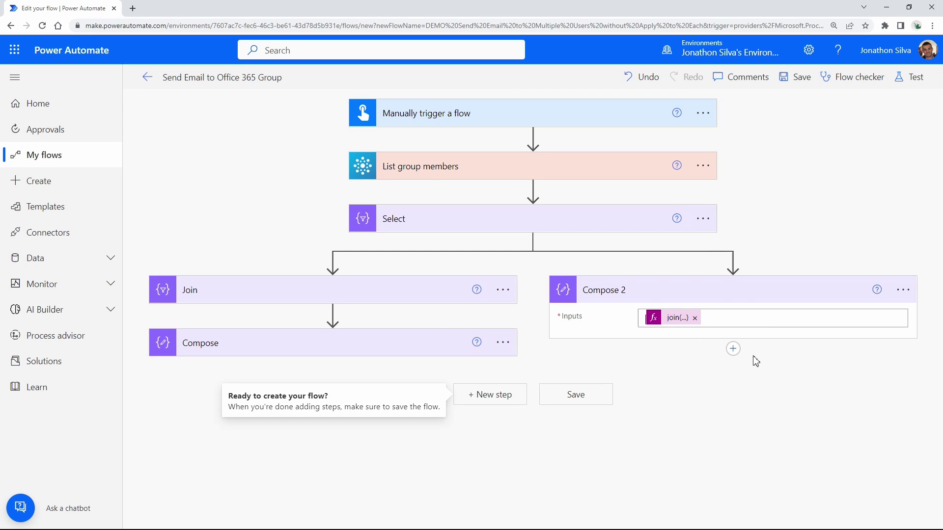
left_click(733, 349)
left_click(731, 373)
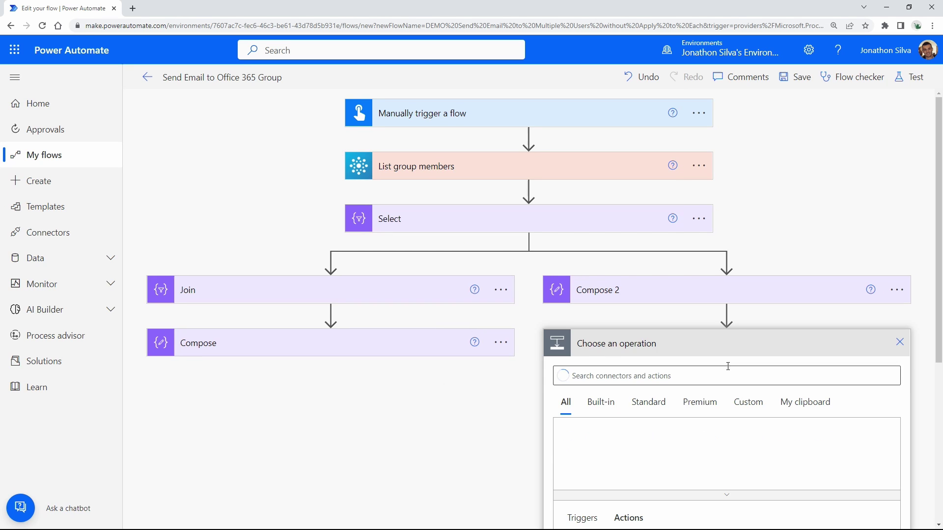
type("send")
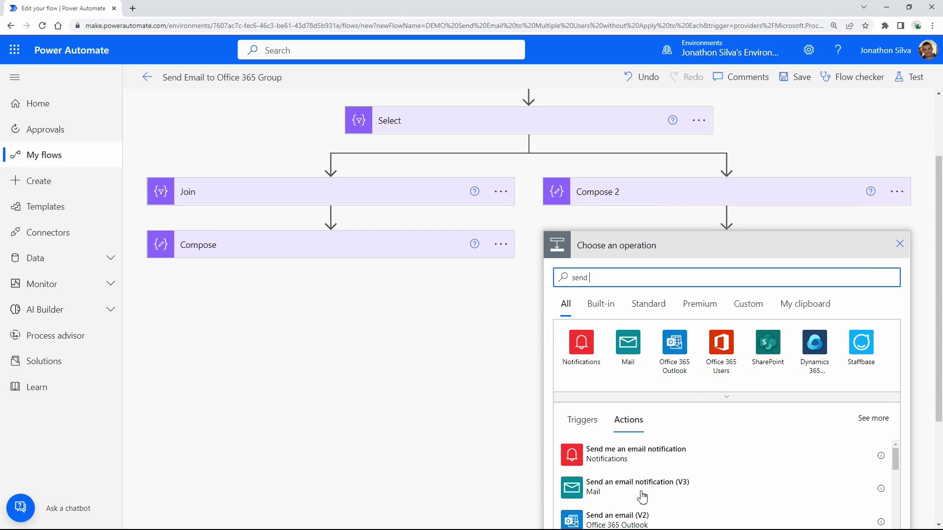
left_click(611, 520)
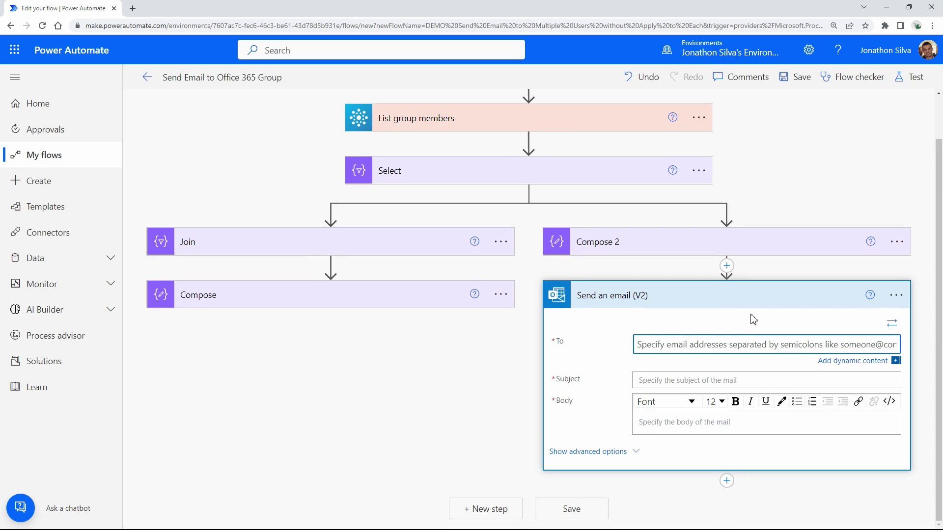
left_click(744, 341)
left_click(852, 366)
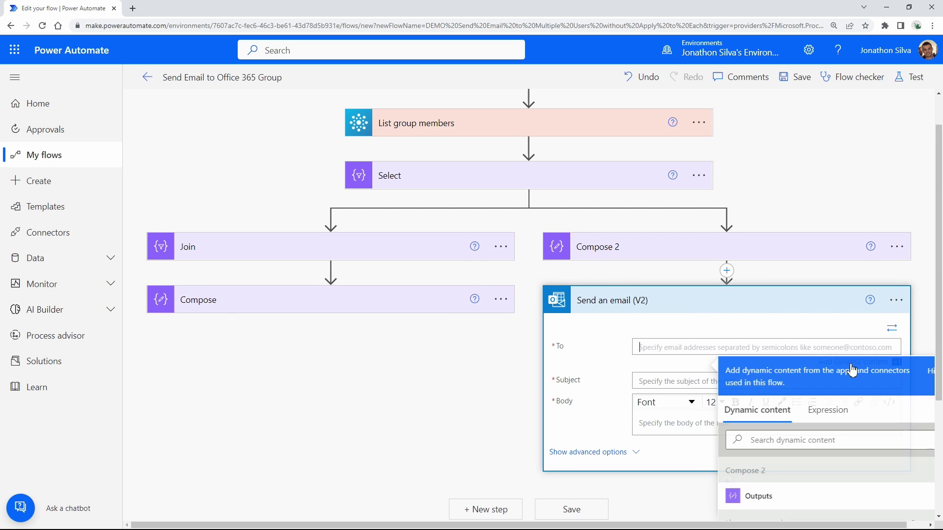
left_click(759, 398)
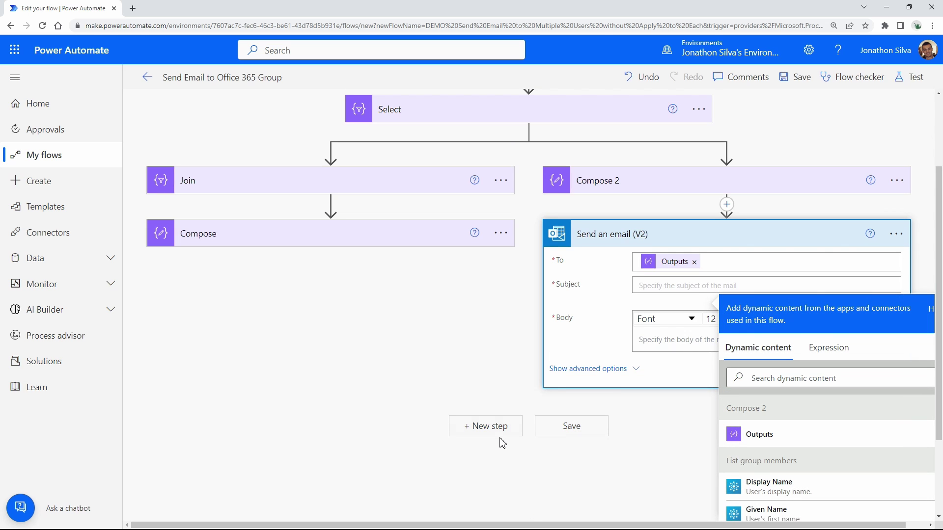
Delete the Send an email (V2) step so the branch ends at Compose 2.
left_click(895, 234)
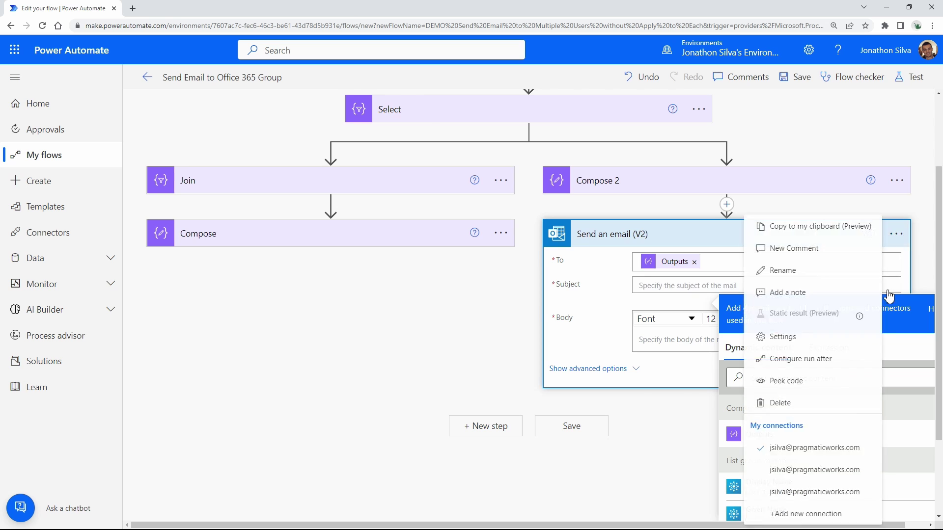
left_click(896, 330)
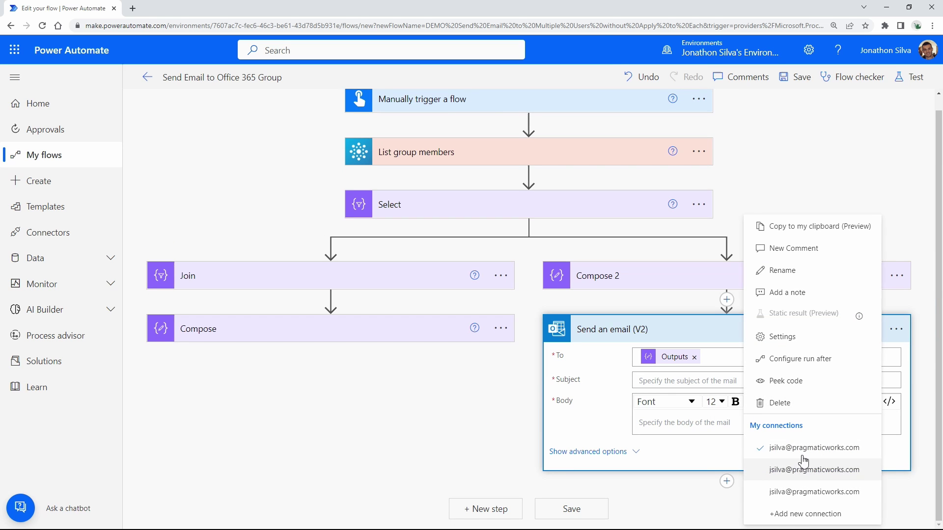
left_click(786, 405)
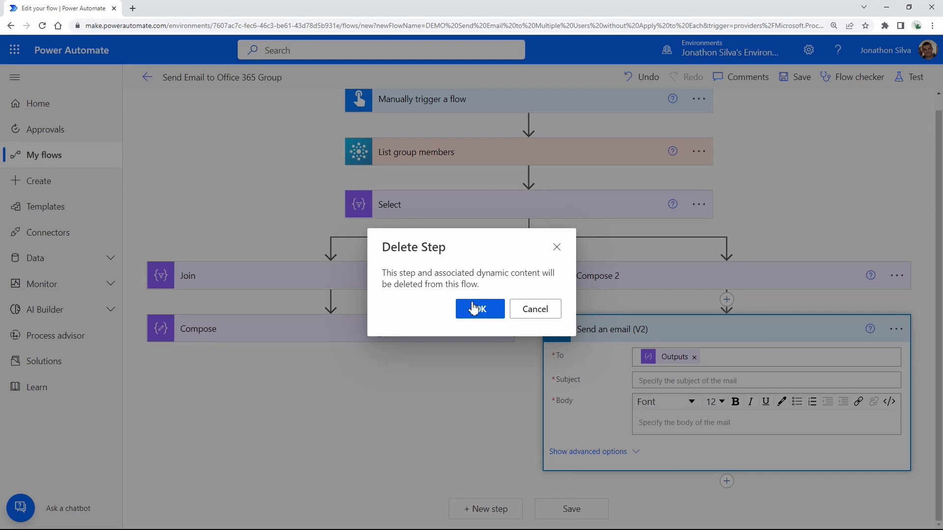
left_click(475, 308)
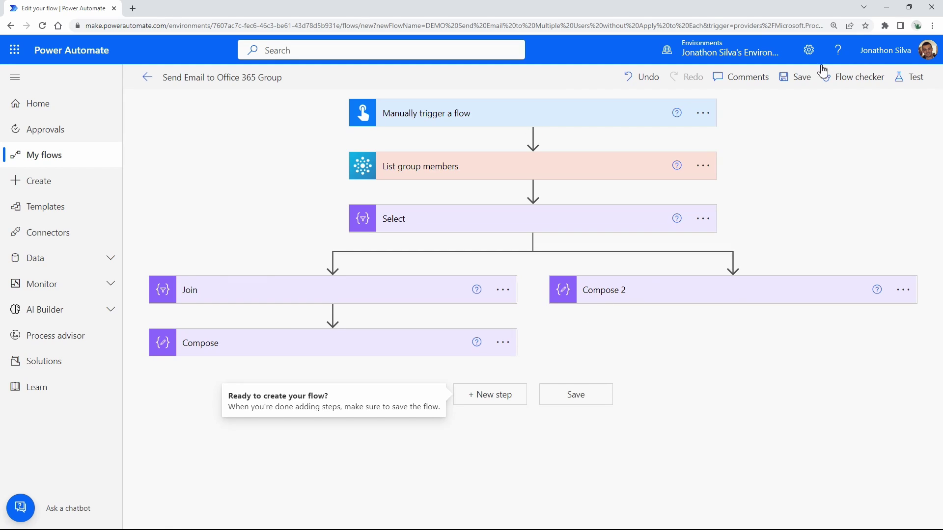
Save the flow and run a manual test again, then open the run history.
left_click(787, 76)
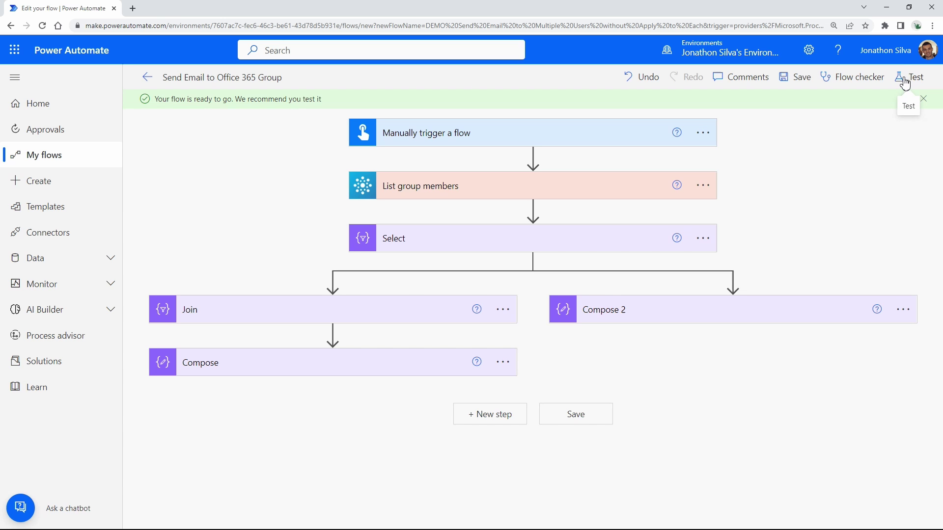
left_click(905, 79)
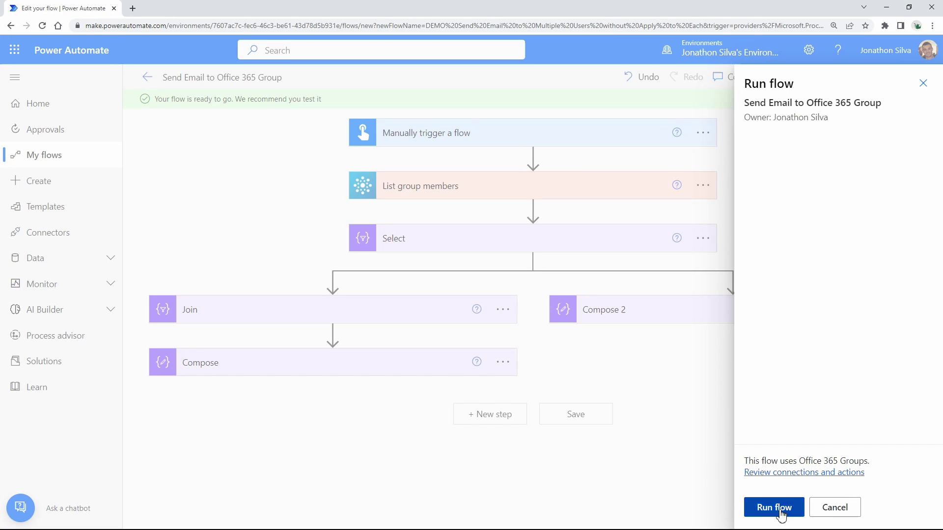
left_click(775, 508)
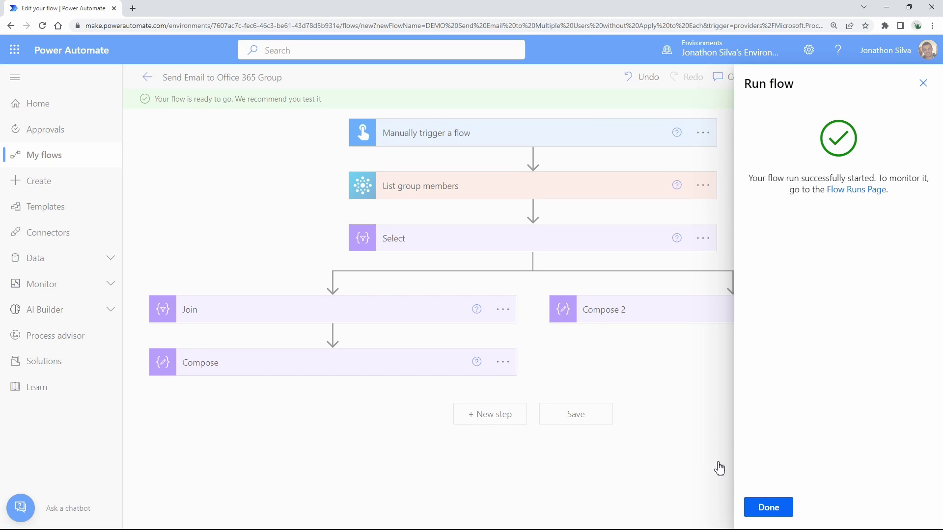
left_click(768, 507)
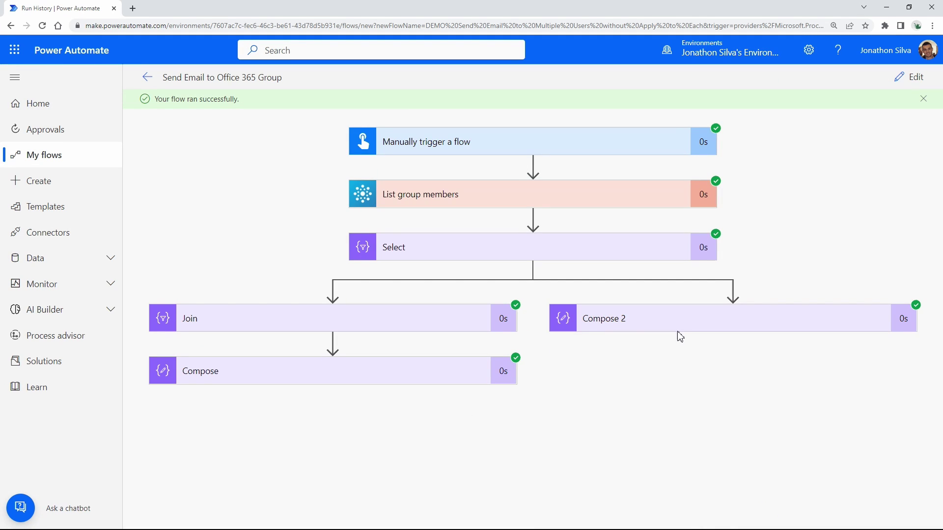
Expand the Compose 2 and Compose run results to compare their semicolon-separated email lists.
left_click(682, 328)
scroll(683, 334, "down", 1)
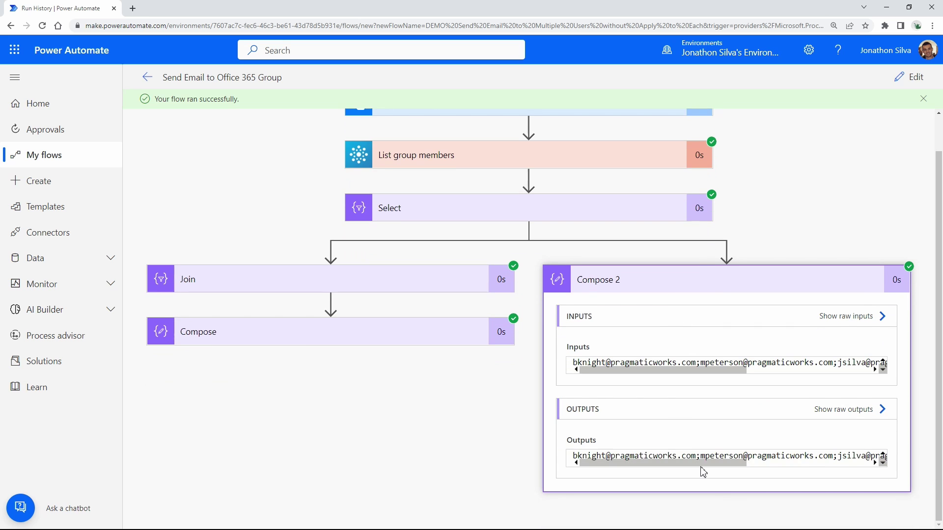
mouse_move(694, 465)
left_mouse_down()
mouse_move(811, 454)
mouse_move(805, 464)
mouse_move(685, 474)
left_mouse_up()
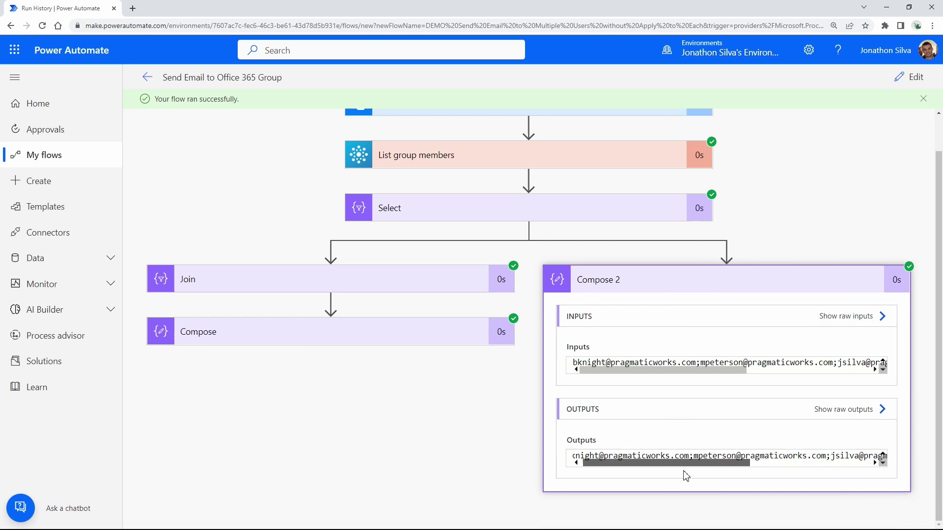
left_click(293, 332)
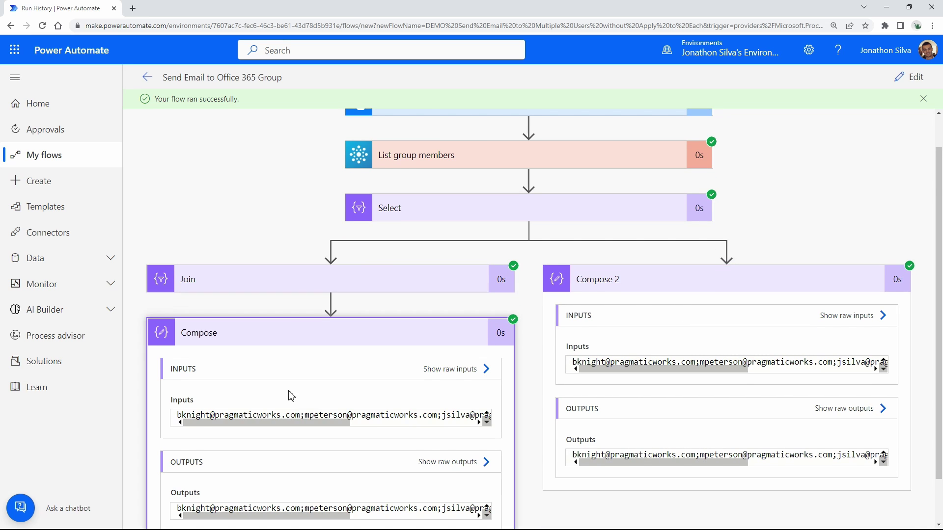
scroll(300, 388, "down", 1)
left_click_drag(297, 375, 236, 375)
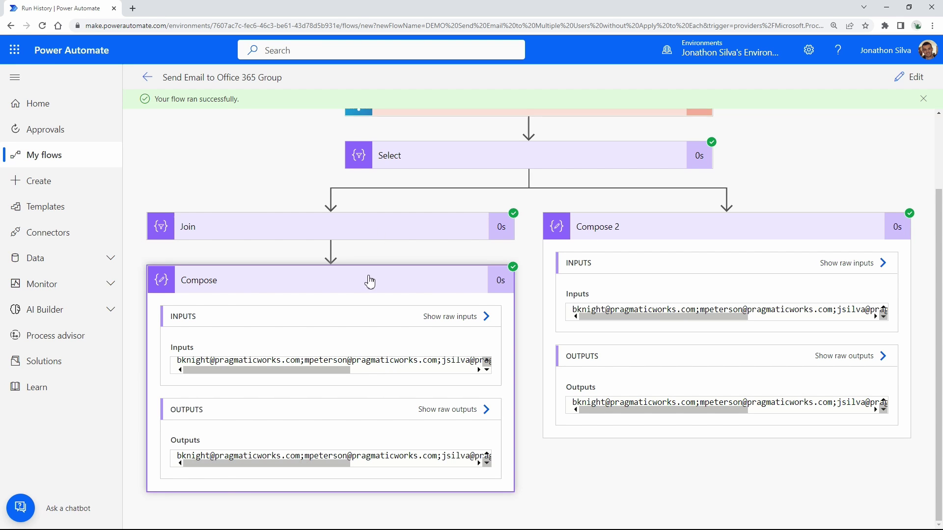
scroll(494, 317, "up", 1)
scroll(494, 317, "up", 1)
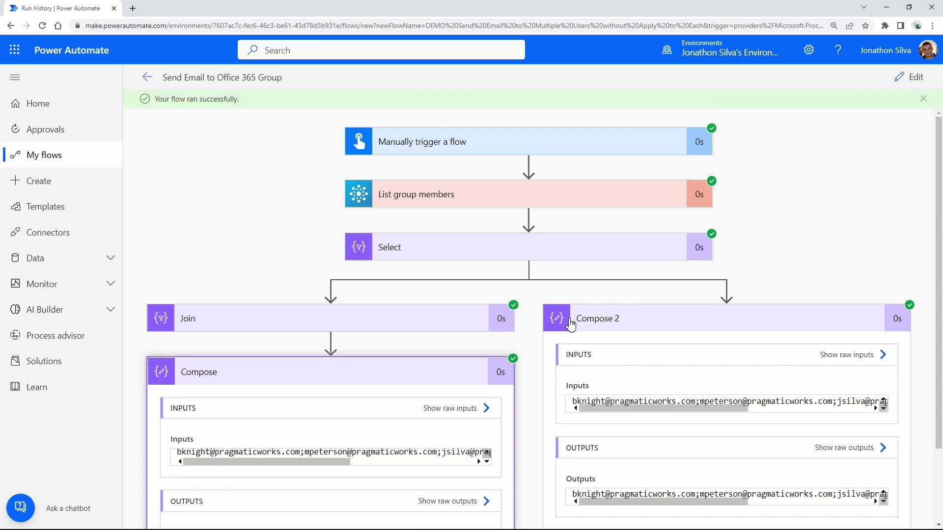